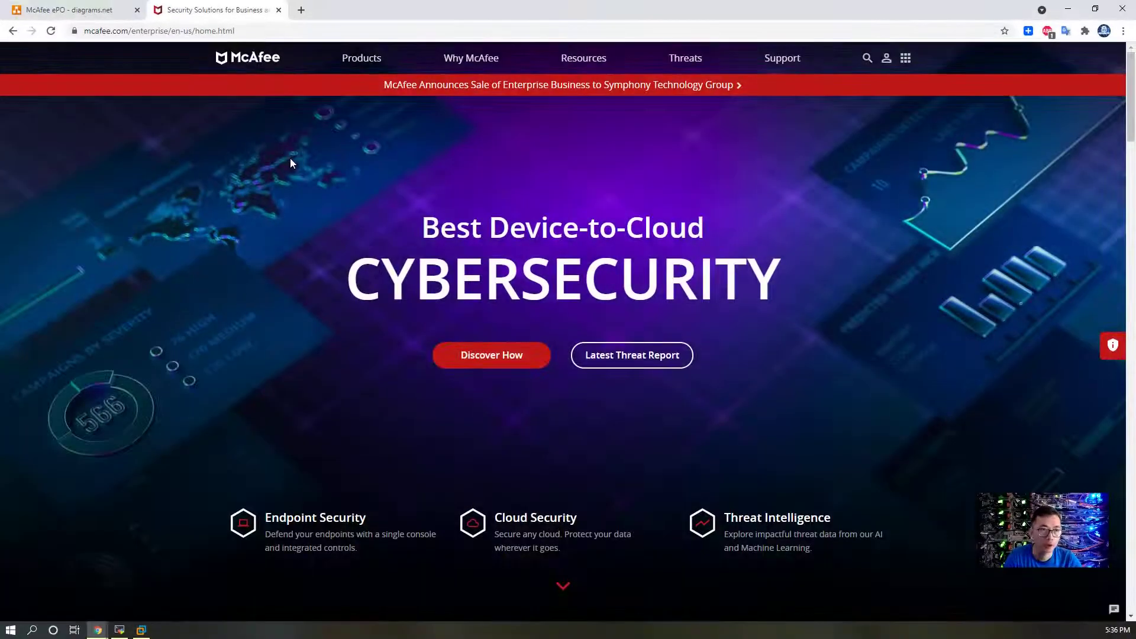
From Support > Free Trials, filter to Security Management and download the ePolicy Orchestrator 5.10 trial.
click(793, 65)
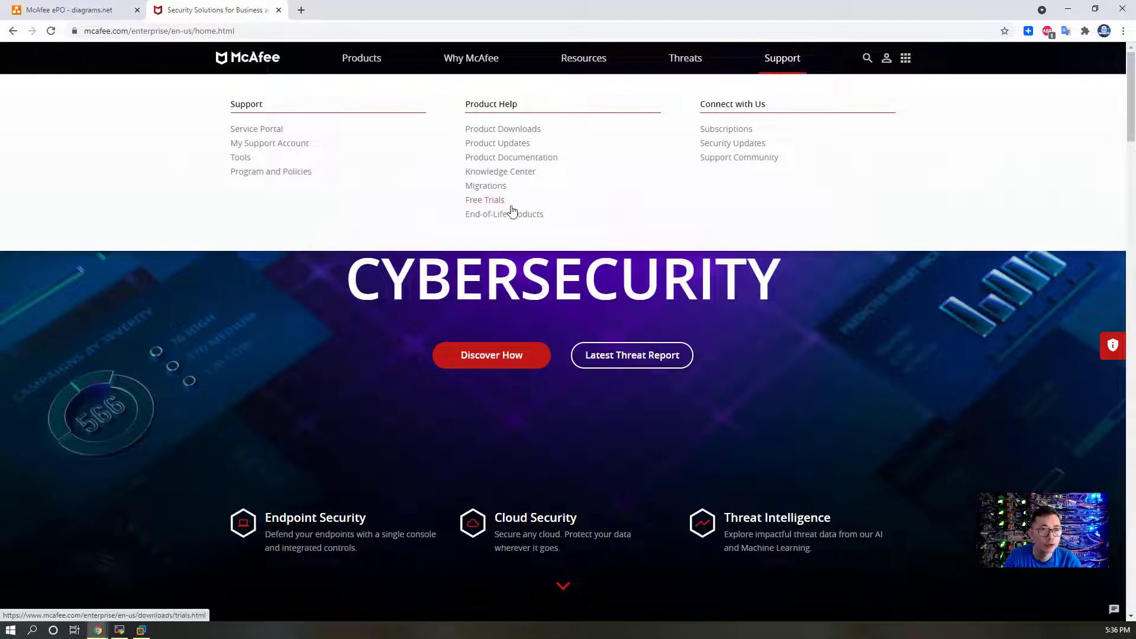
click(487, 200)
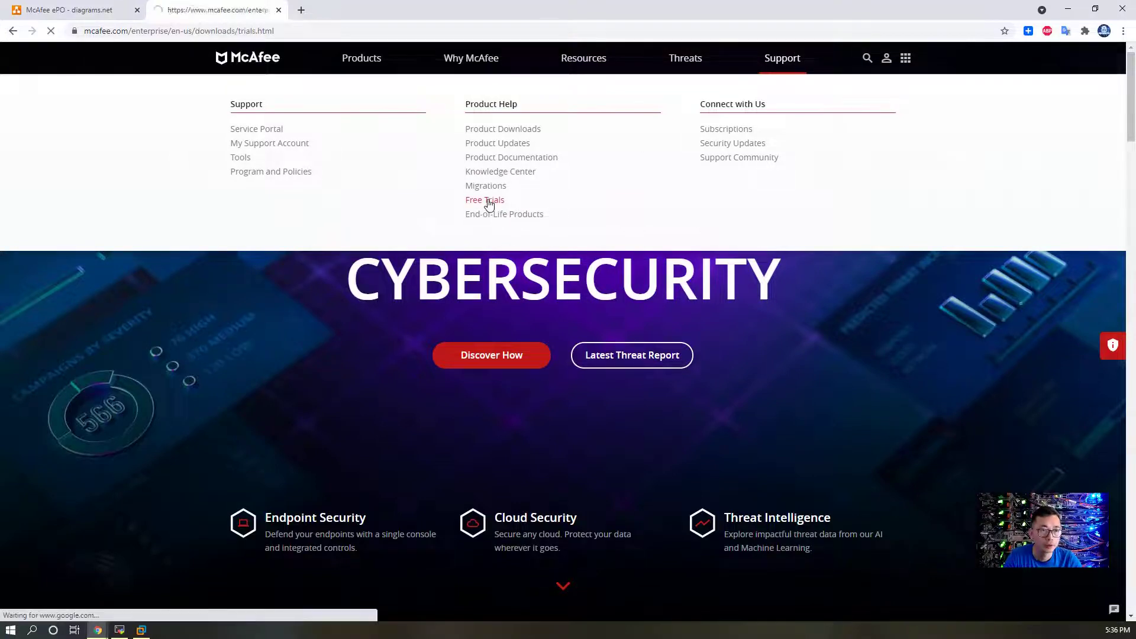
scroll(340, 401, down, 2)
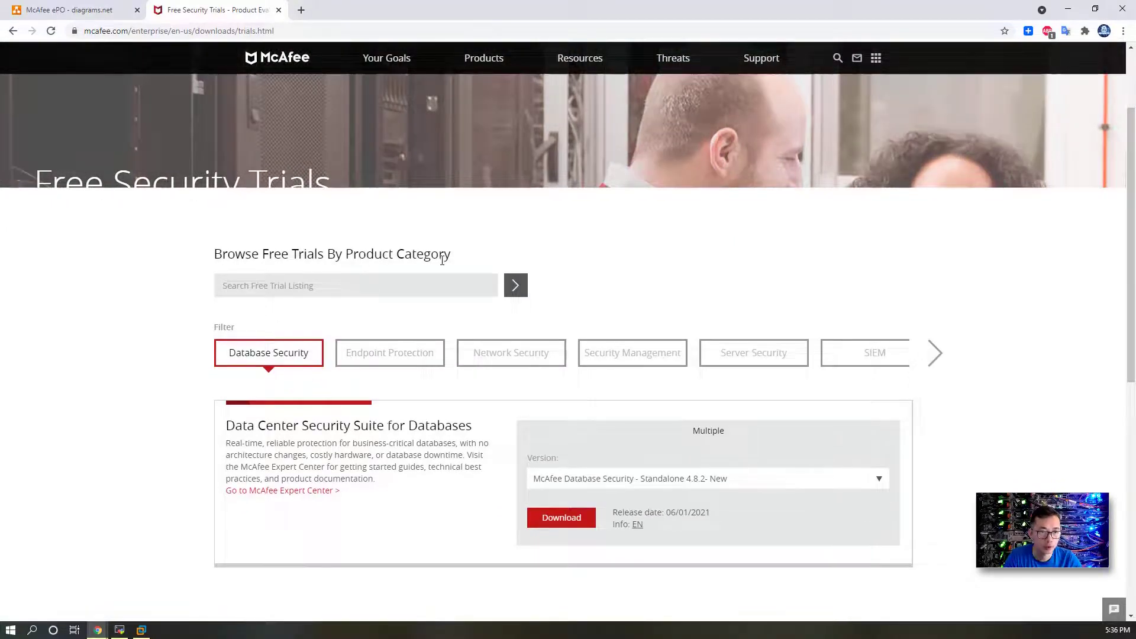
click(625, 364)
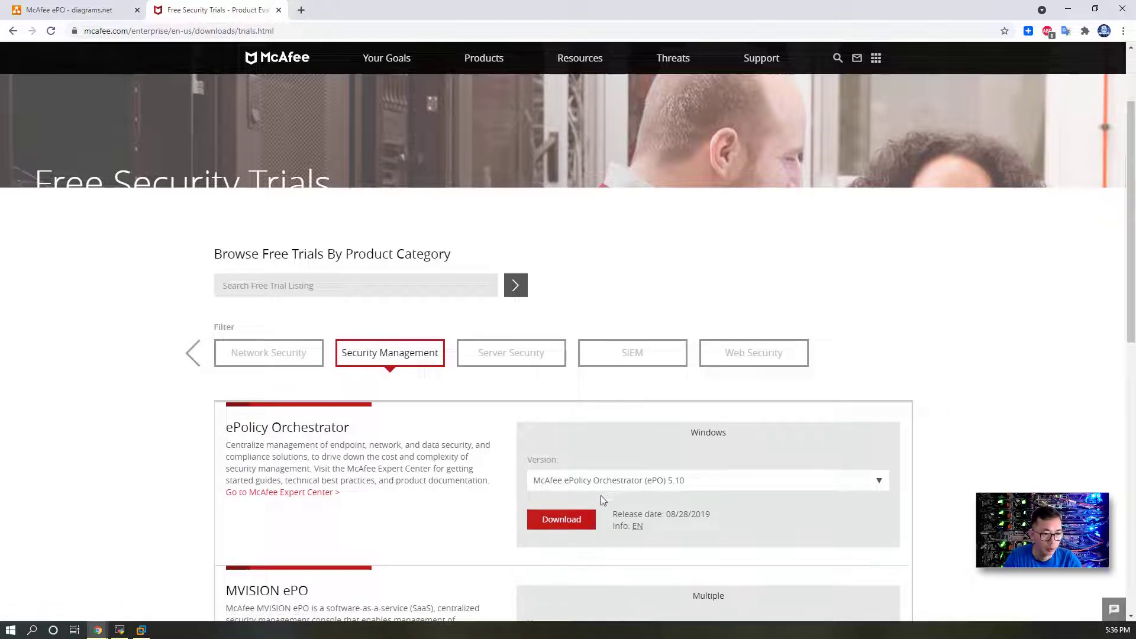
click(562, 519)
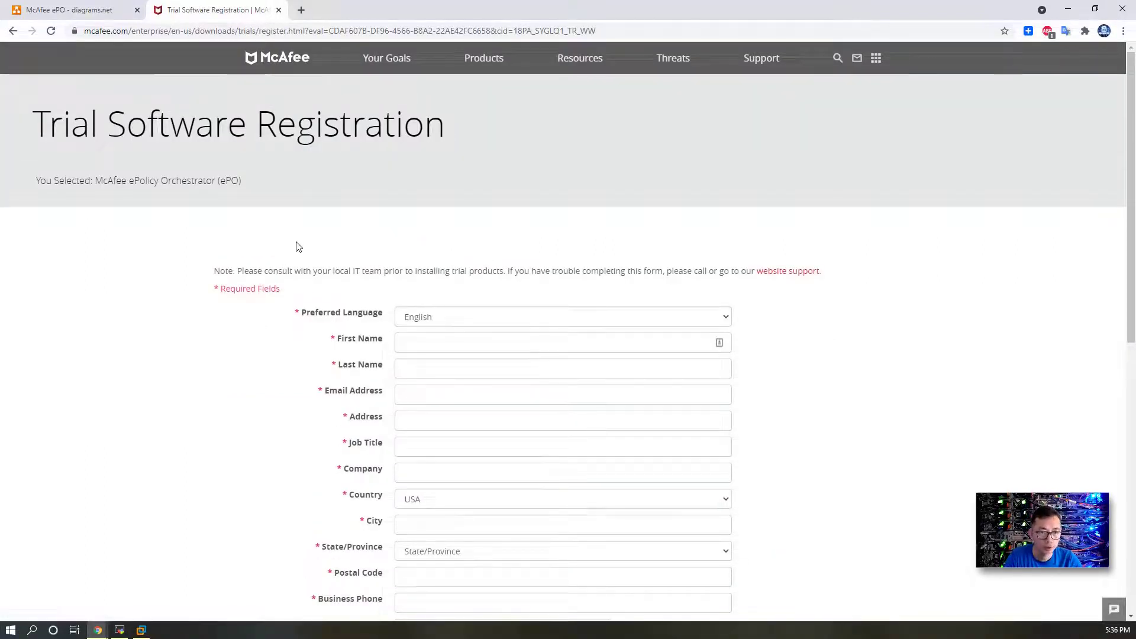
scroll(326, 268, down, 5)
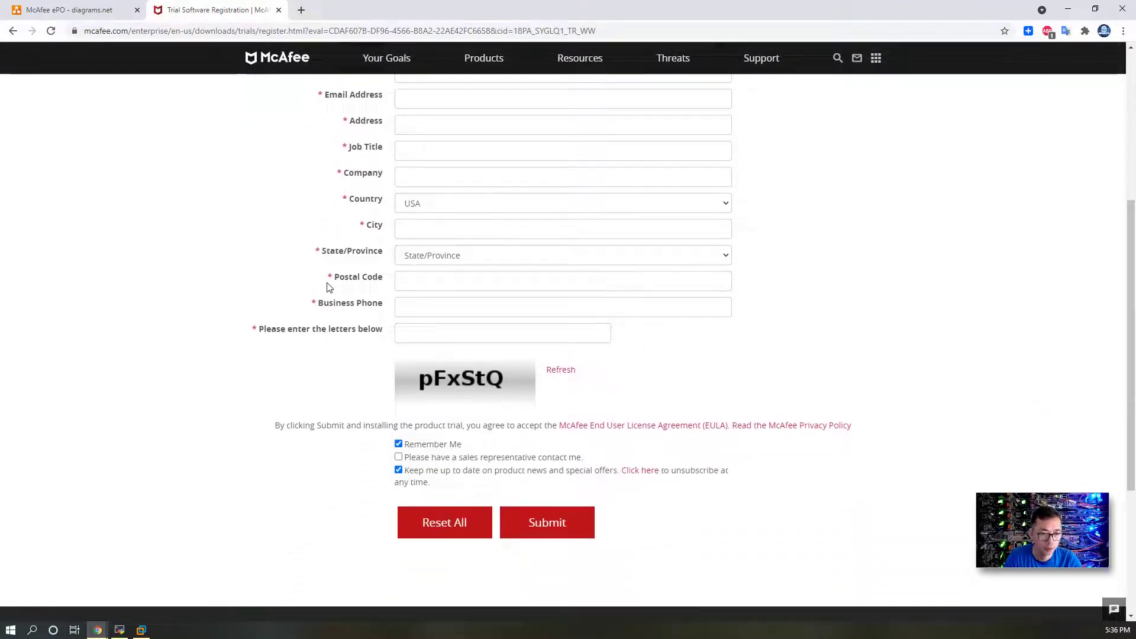
scroll(329, 288, up, 3)
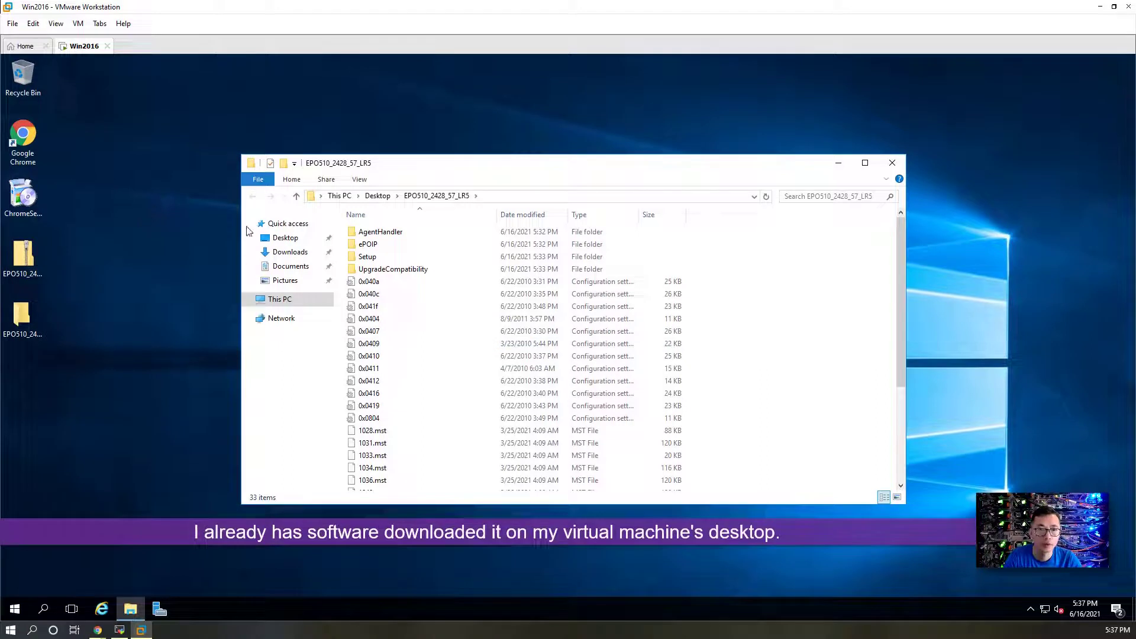
Check the server's basic system information, then close the open windows.
click(22, 255)
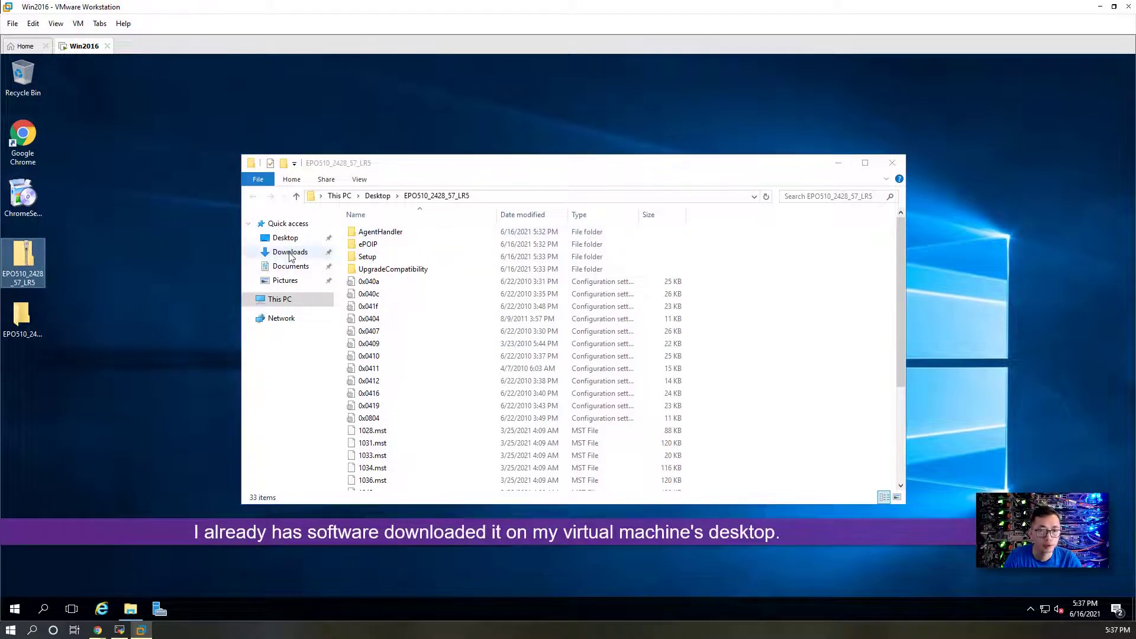
right_click(15, 609)
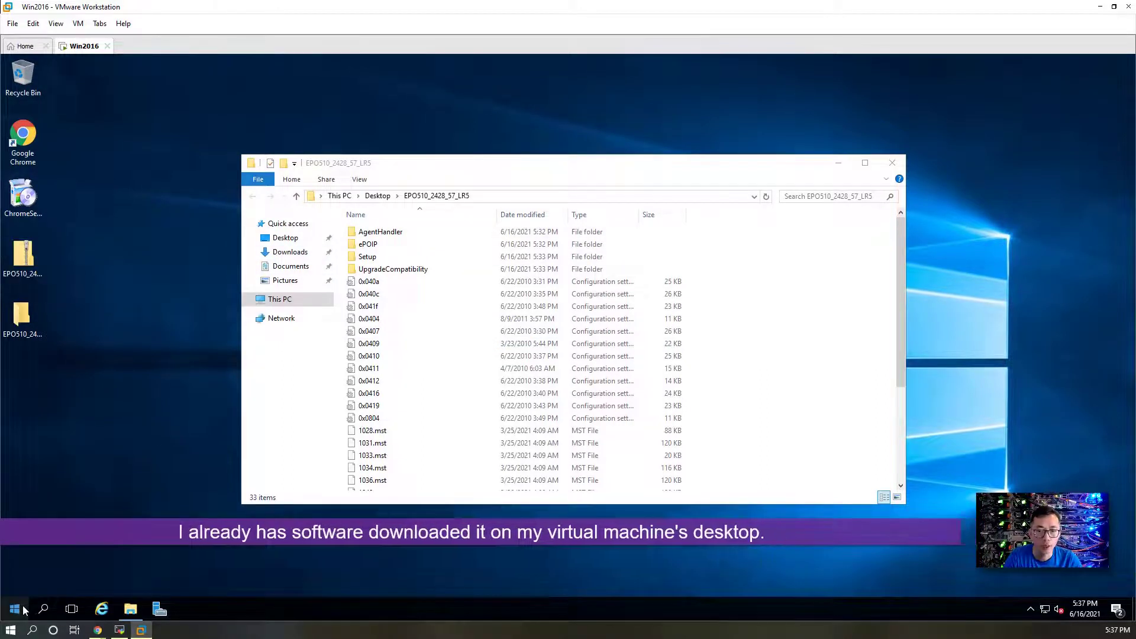
click(133, 335)
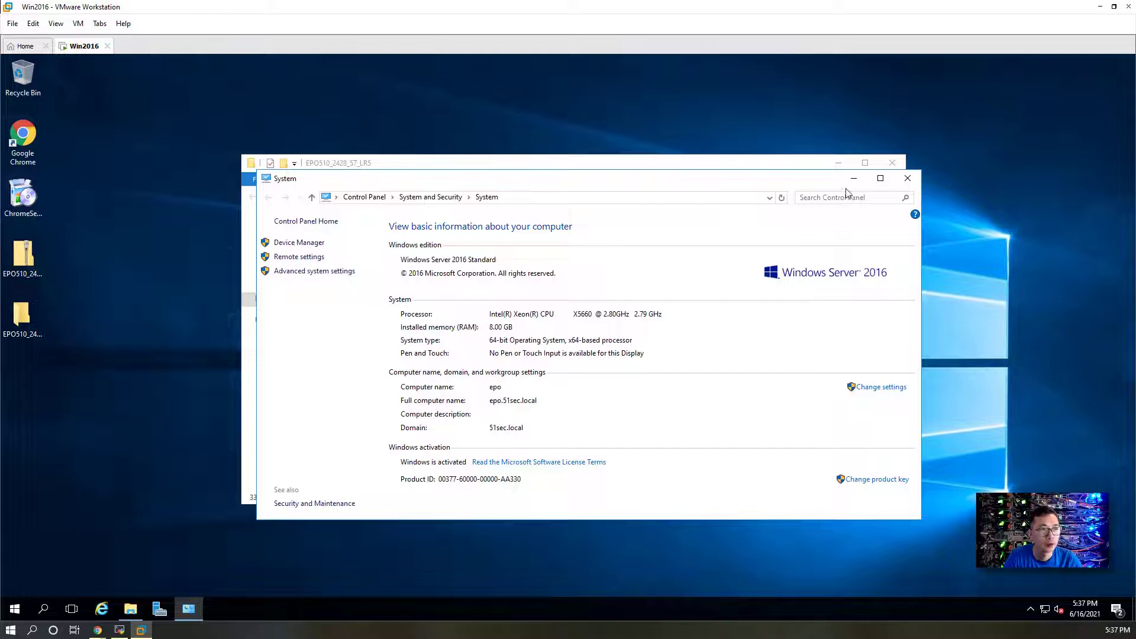
click(908, 178)
click(892, 163)
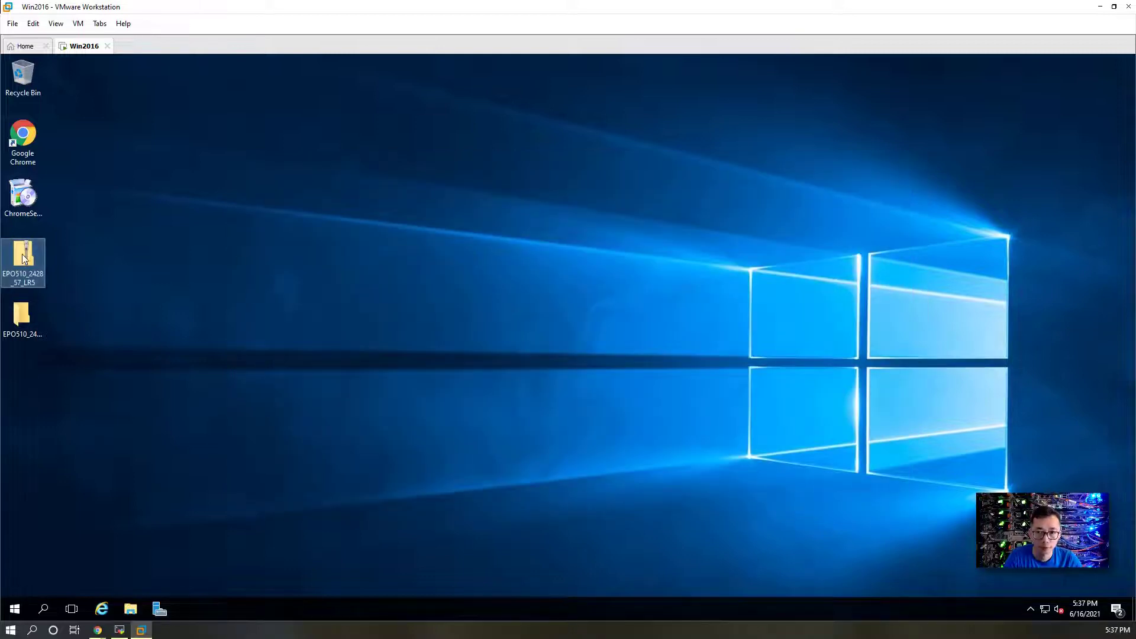
Open the EPO510_2428_57_LR5 folder, select the ePO5100 installer, and switch to SQL Server Management Studio.
click(26, 307)
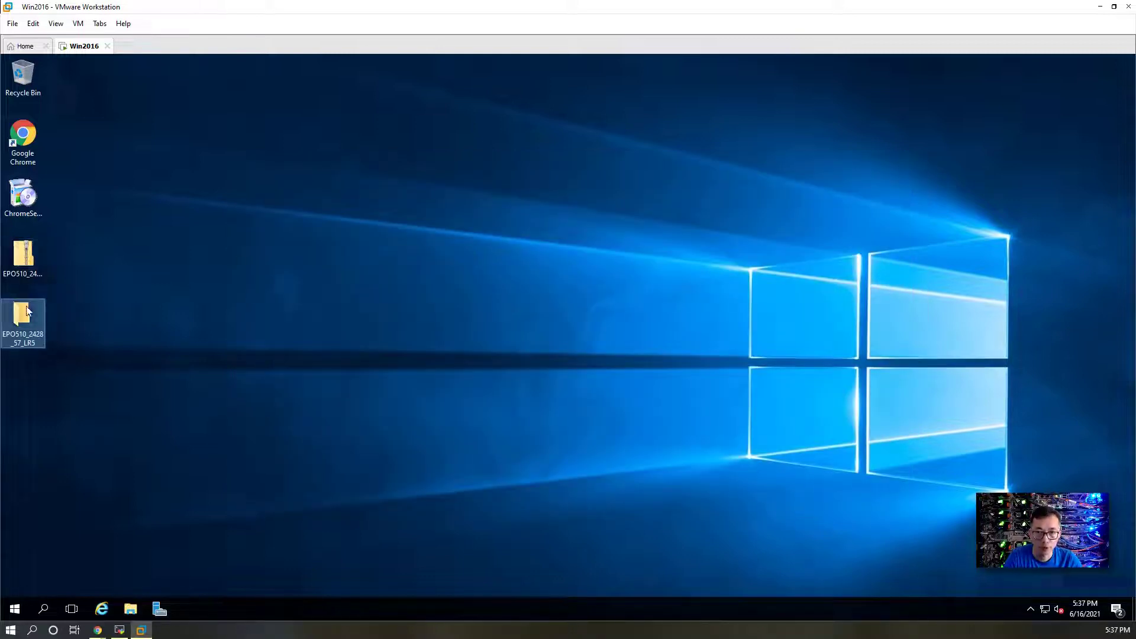
double_click(26, 308)
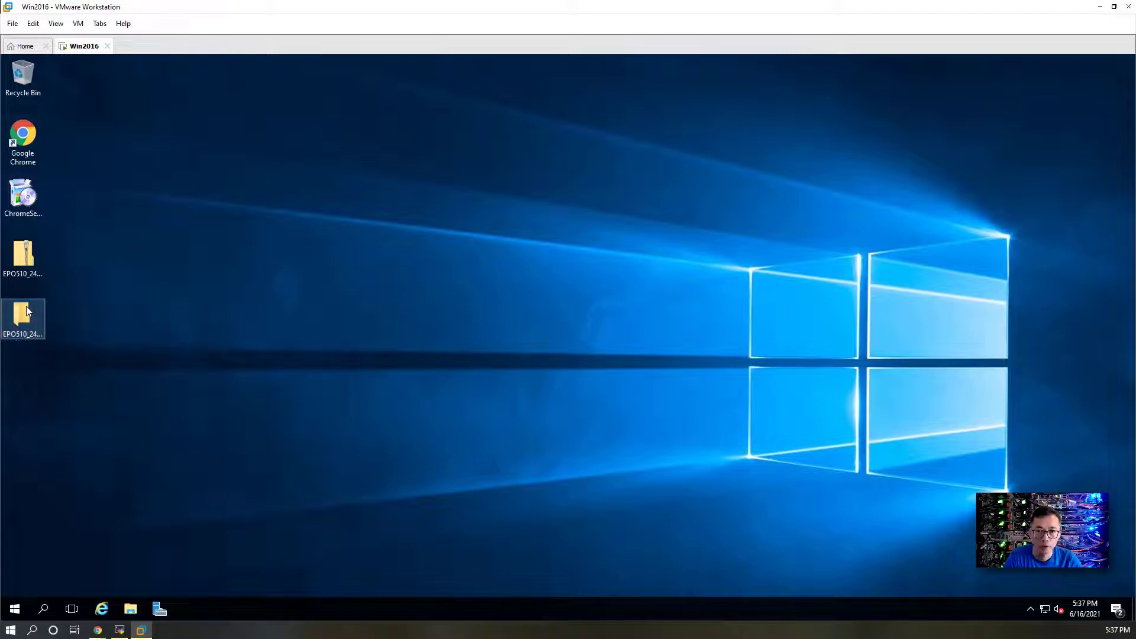
scroll(827, 367, down, 4)
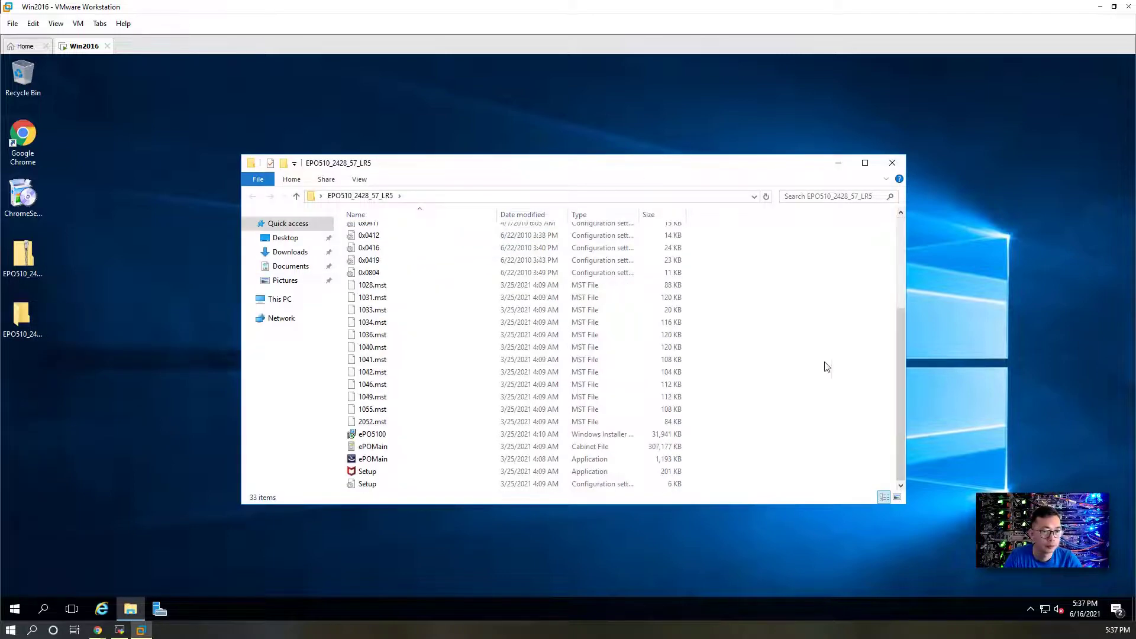
click(427, 436)
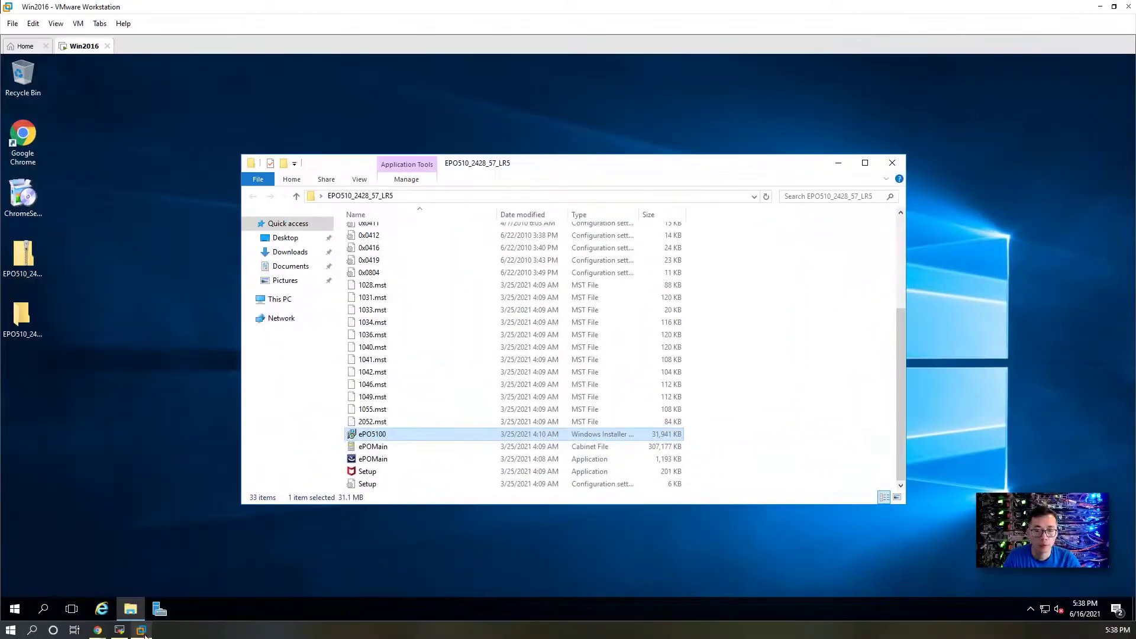
click(119, 630)
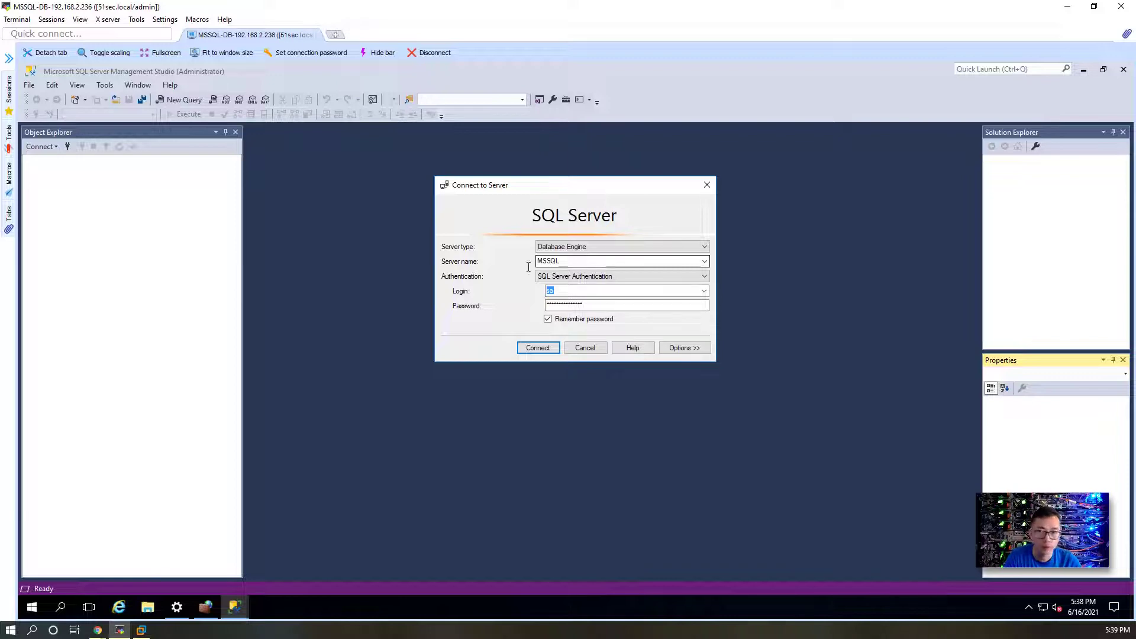
Bring up the ePO 5.10.0 Product Guide window in Chrome.
mouse_move(102, 632)
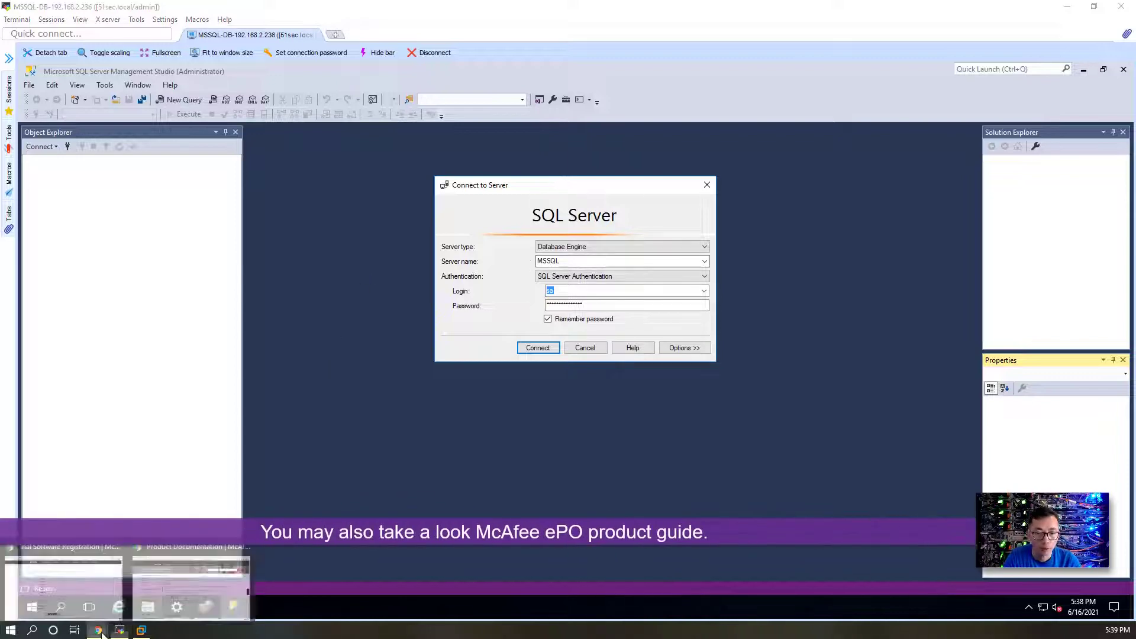
click(190, 577)
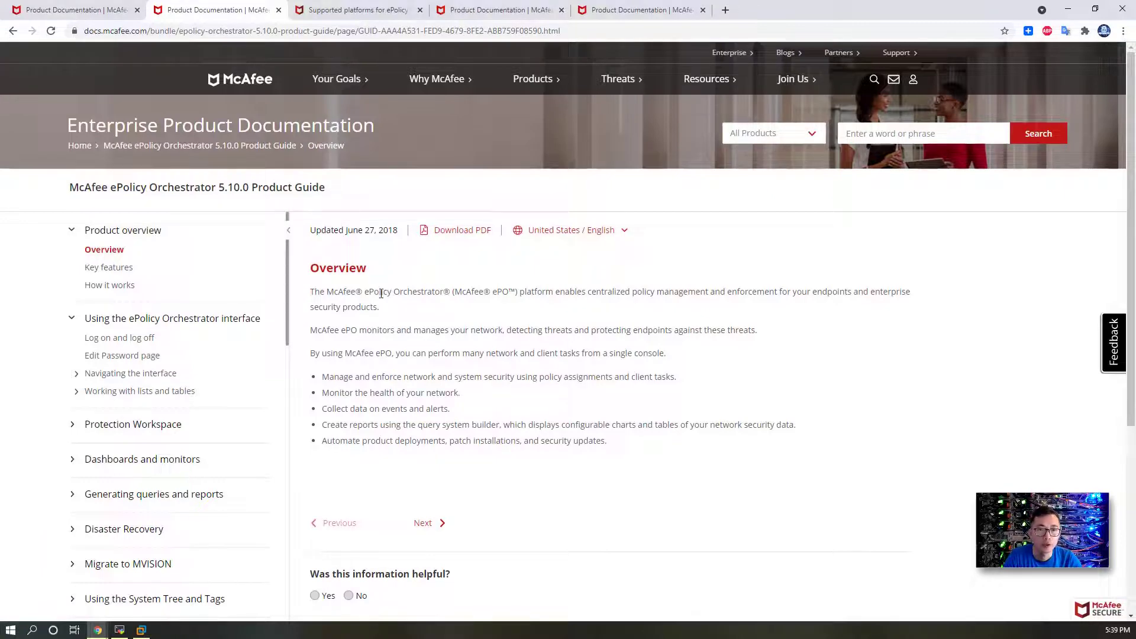
Review the ePO 5.10.0 Update 10 release notes, the installation guide, and the supported platforms article.
click(598, 10)
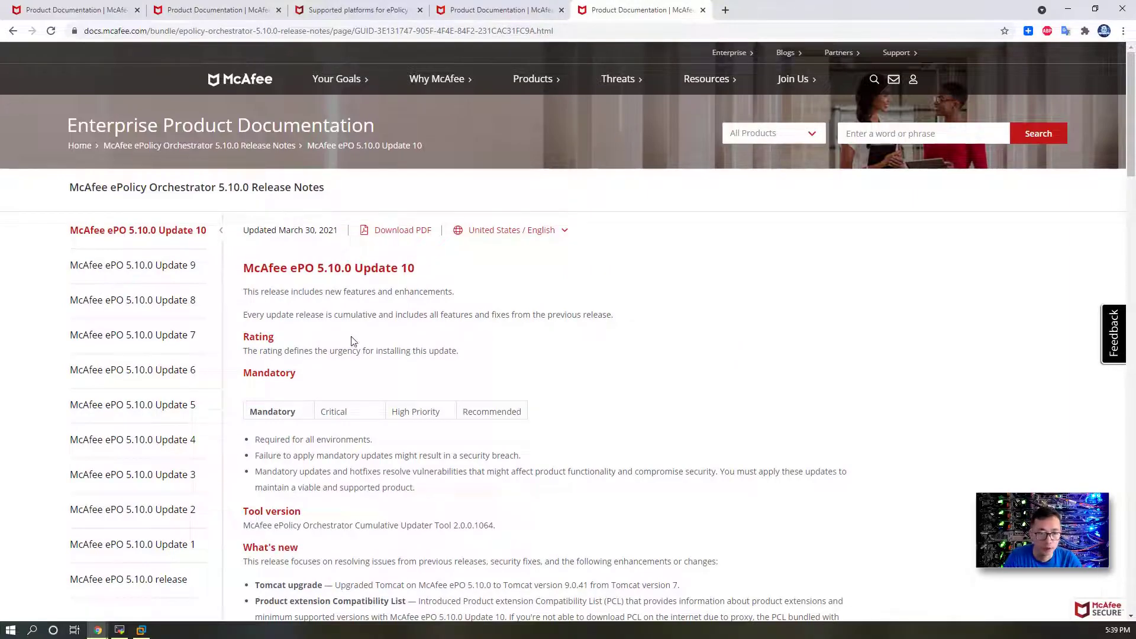
scroll(397, 369, down, 2)
scroll(397, 368, down, 20)
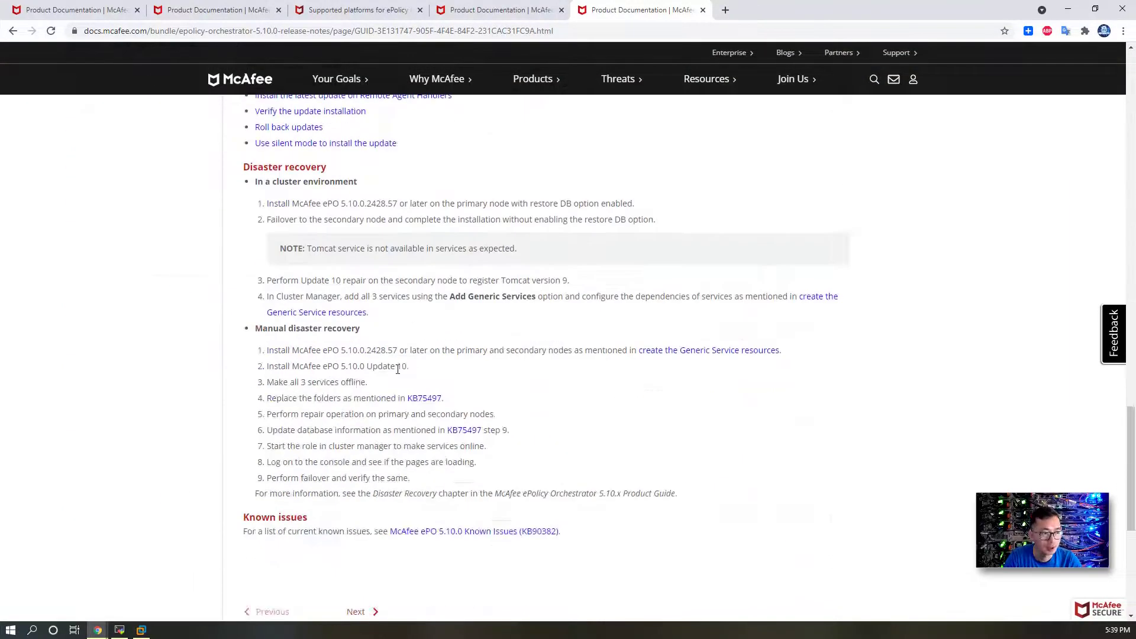
scroll(397, 369, up, 20)
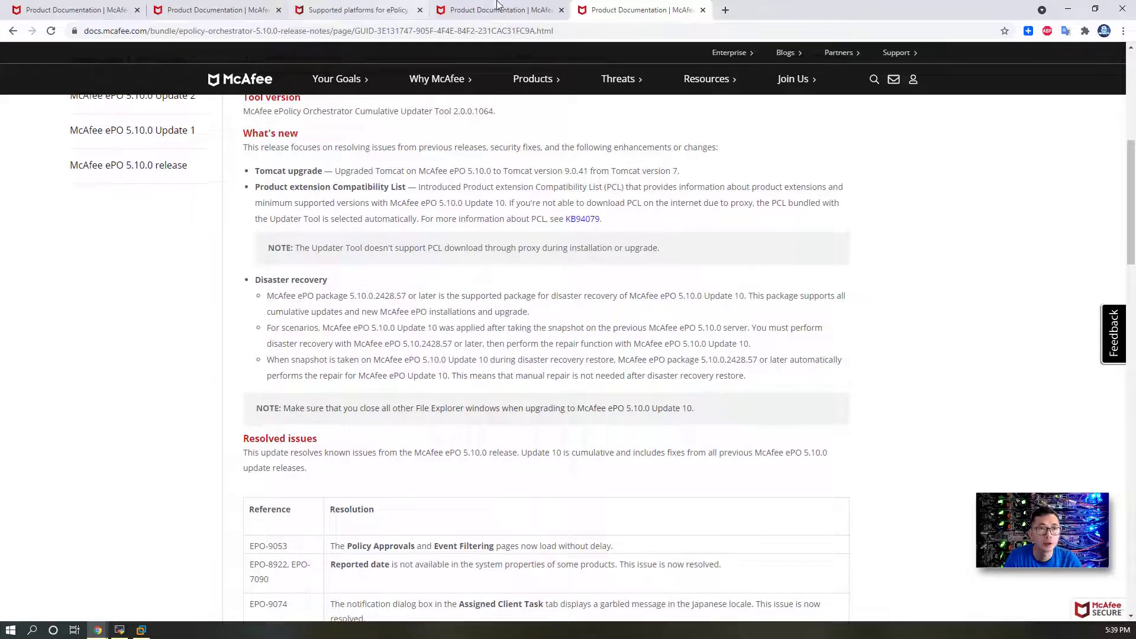
click(511, 4)
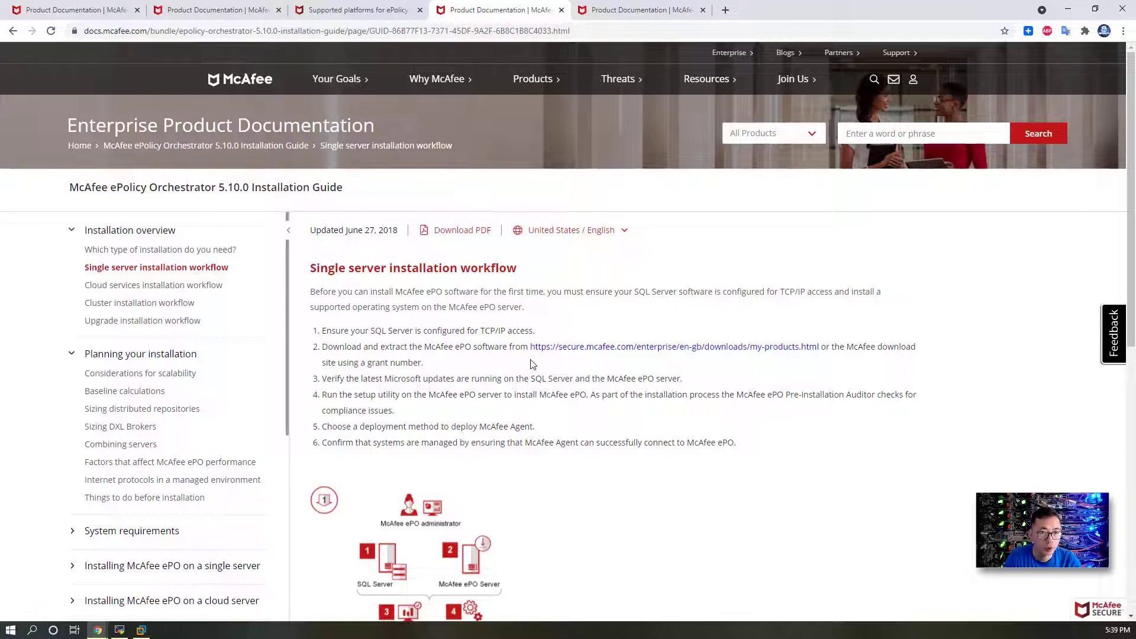
scroll(483, 331, down, 10)
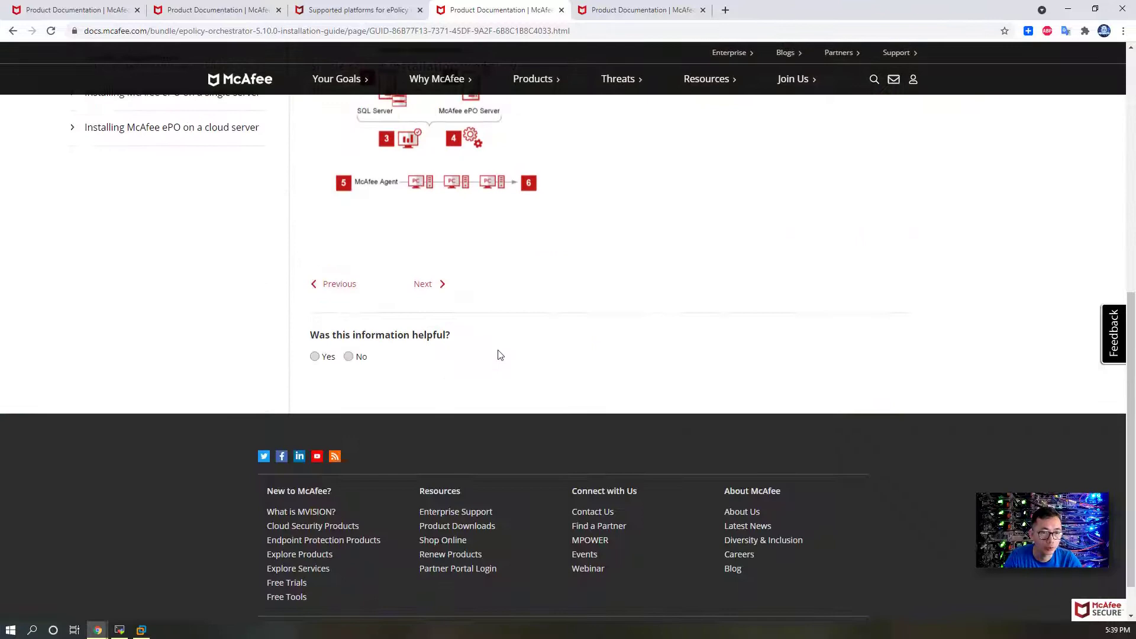
scroll(489, 344, up, 10)
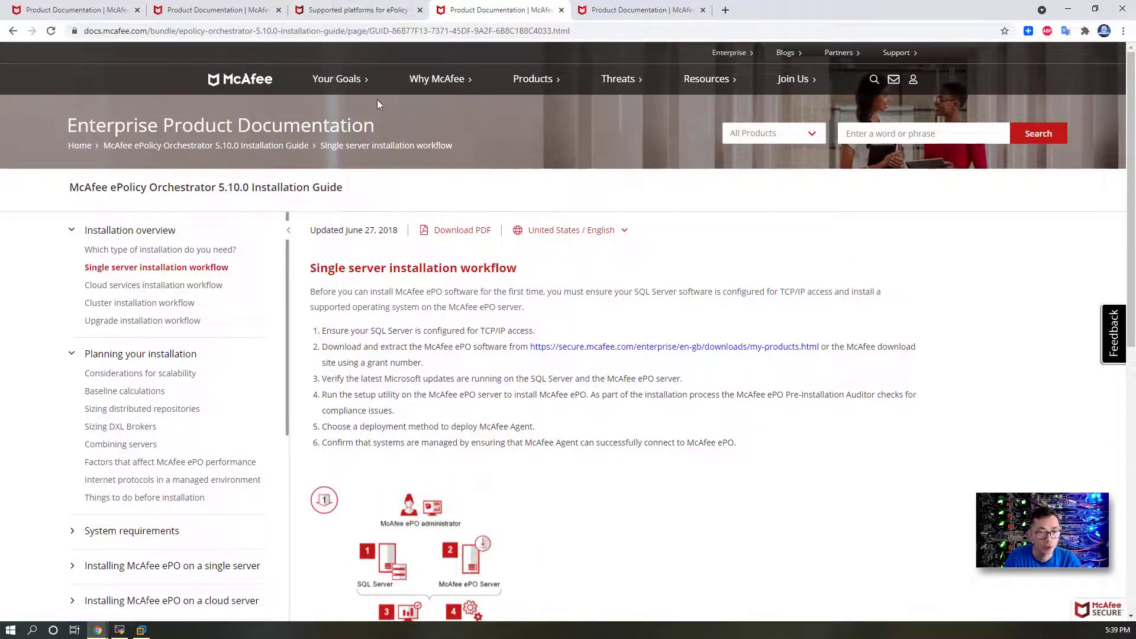
click(353, 9)
scroll(468, 391, down, 2)
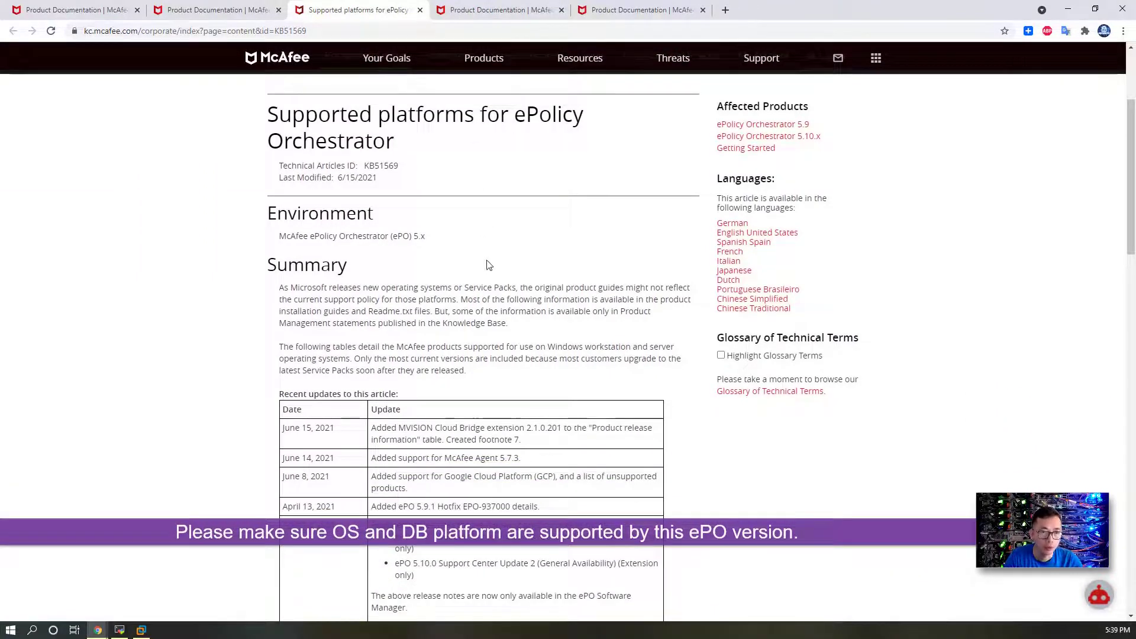
Expand the OS and SQL version sections in KB51569 and confirm Windows Server 2016 is supported.
scroll(488, 265, down, 7)
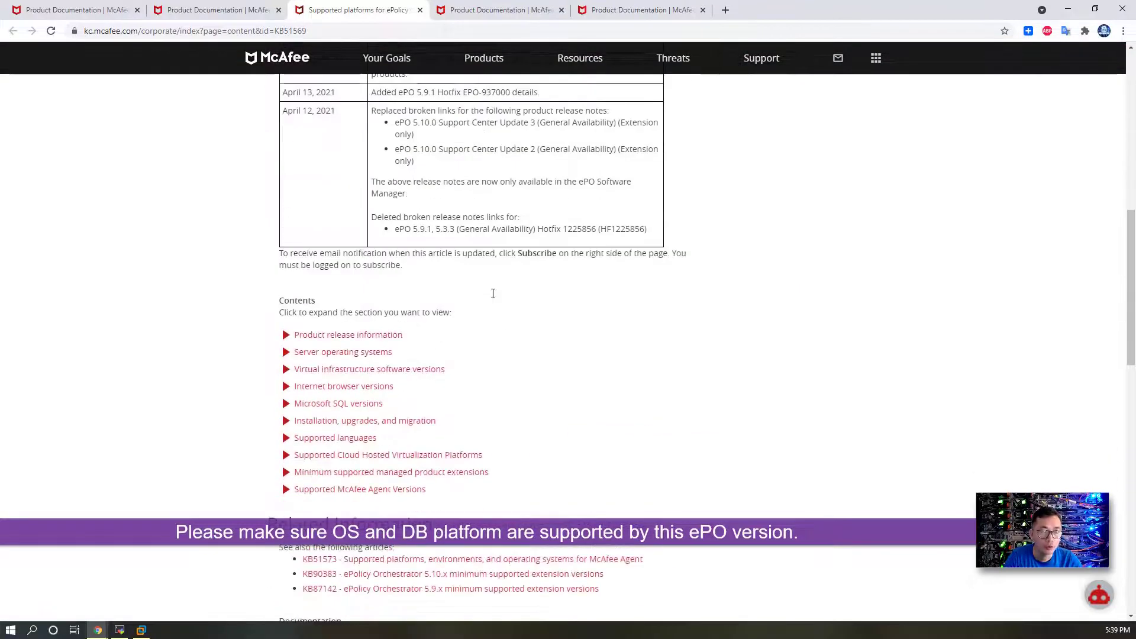
scroll(493, 296, down, 6)
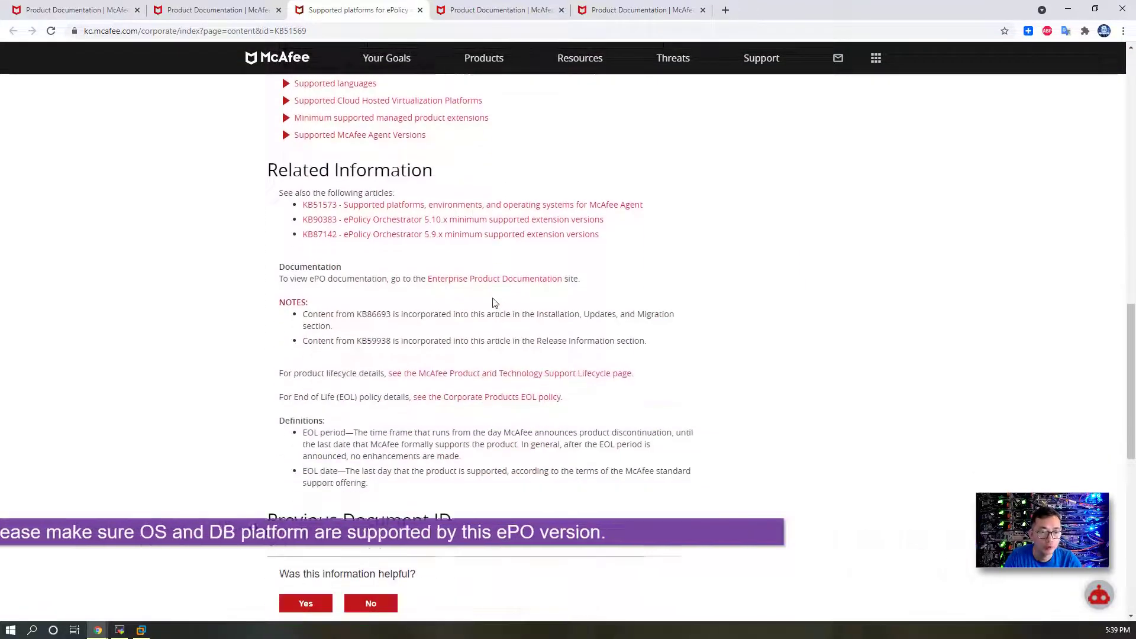
scroll(498, 308, down, 3)
scroll(502, 312, up, 9)
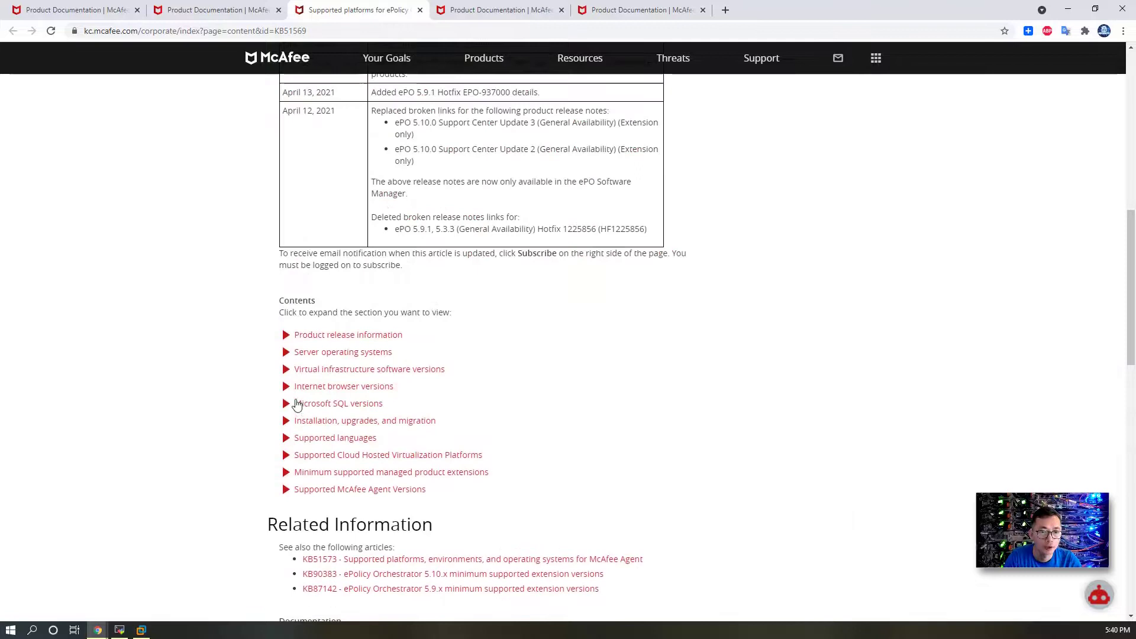
click(296, 404)
scroll(347, 307, down, 2)
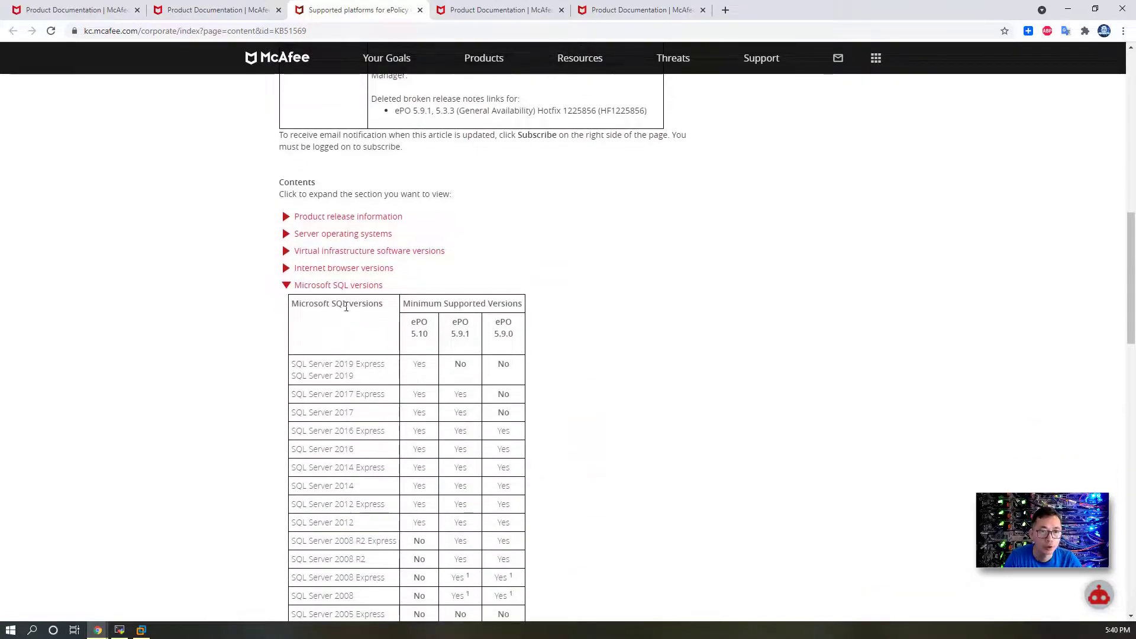
click(288, 235)
scroll(424, 378, down, 1)
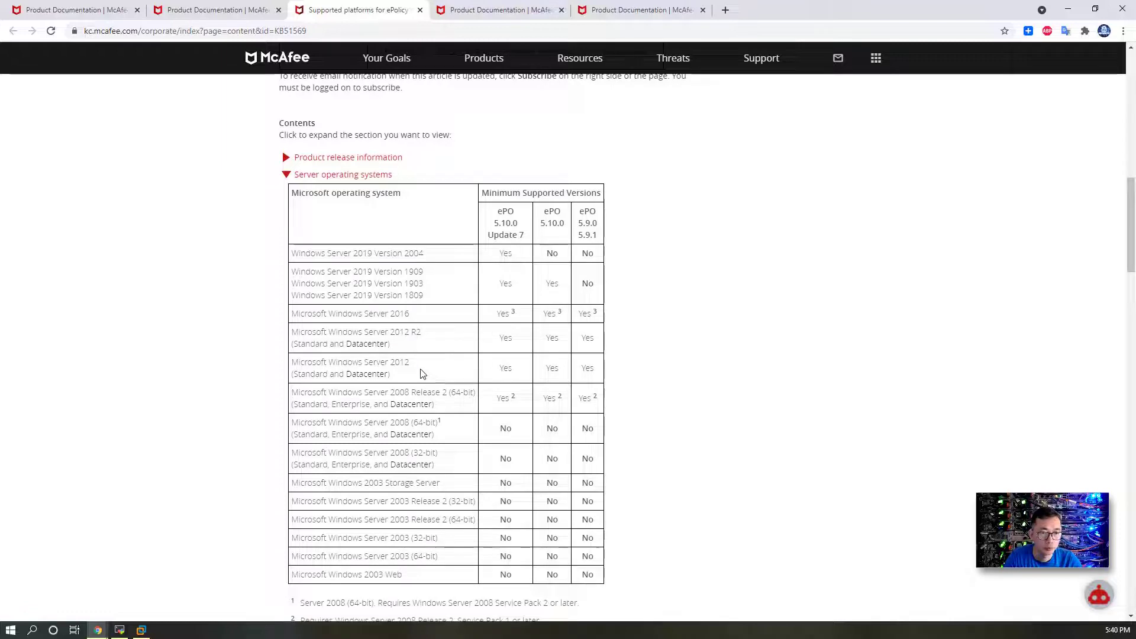
drag(425, 317, 363, 314)
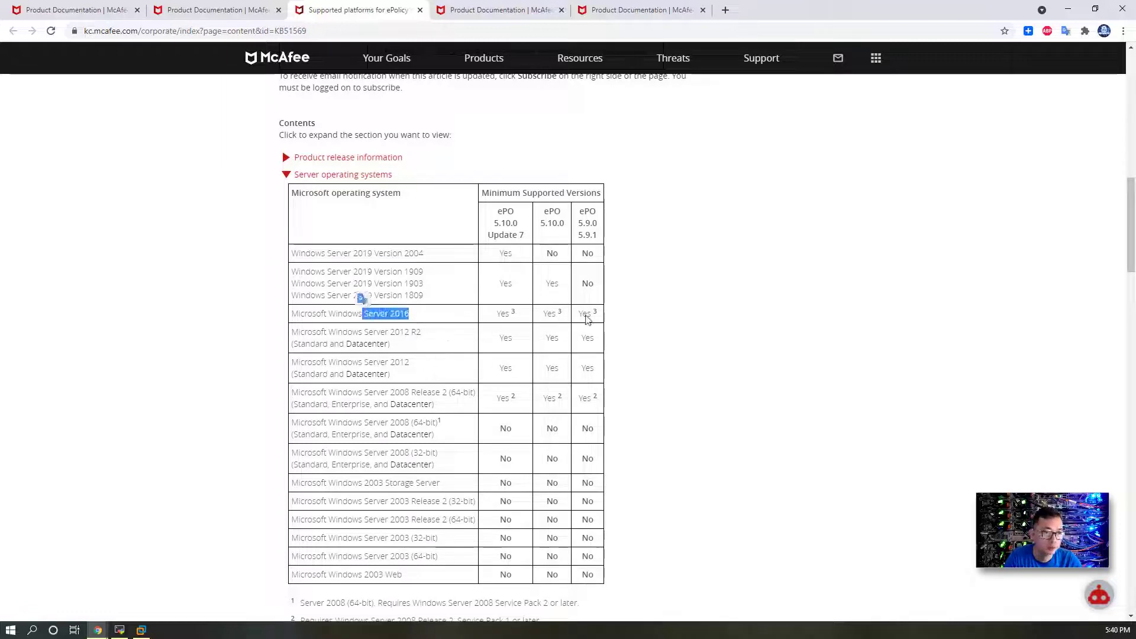
drag(587, 319, 484, 322)
click(408, 216)
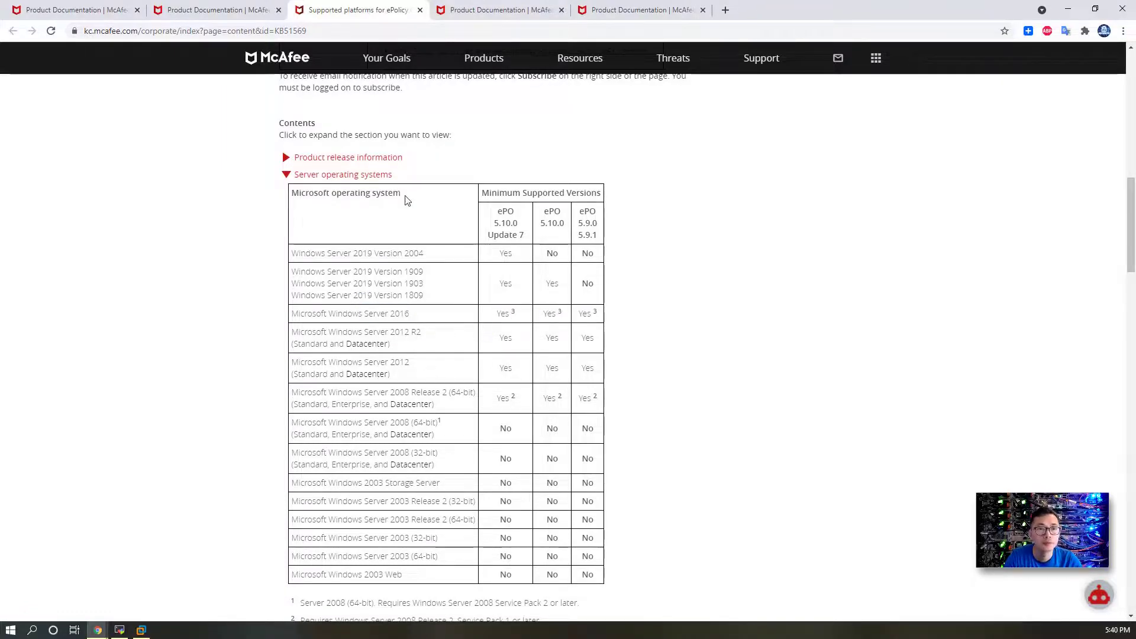
Confirm SQL Server 2016 and 2016 Express support, then go to the ePO 5.10.x landing page.
scroll(465, 302, down, 15)
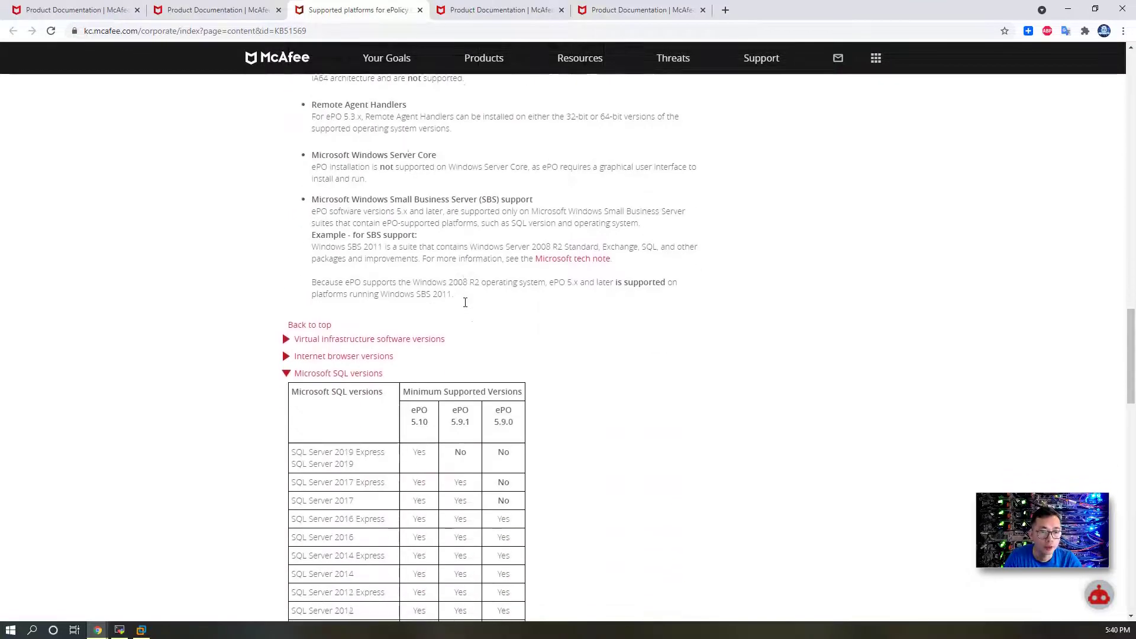
scroll(466, 302, down, 3)
drag(345, 392, 462, 404)
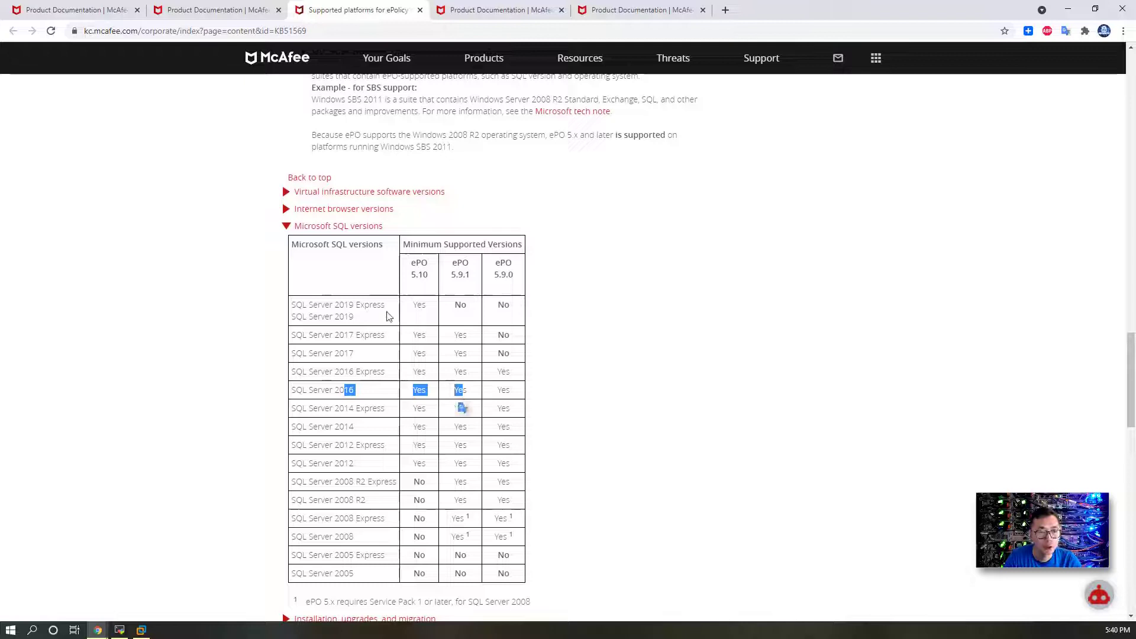
drag(385, 305, 365, 373)
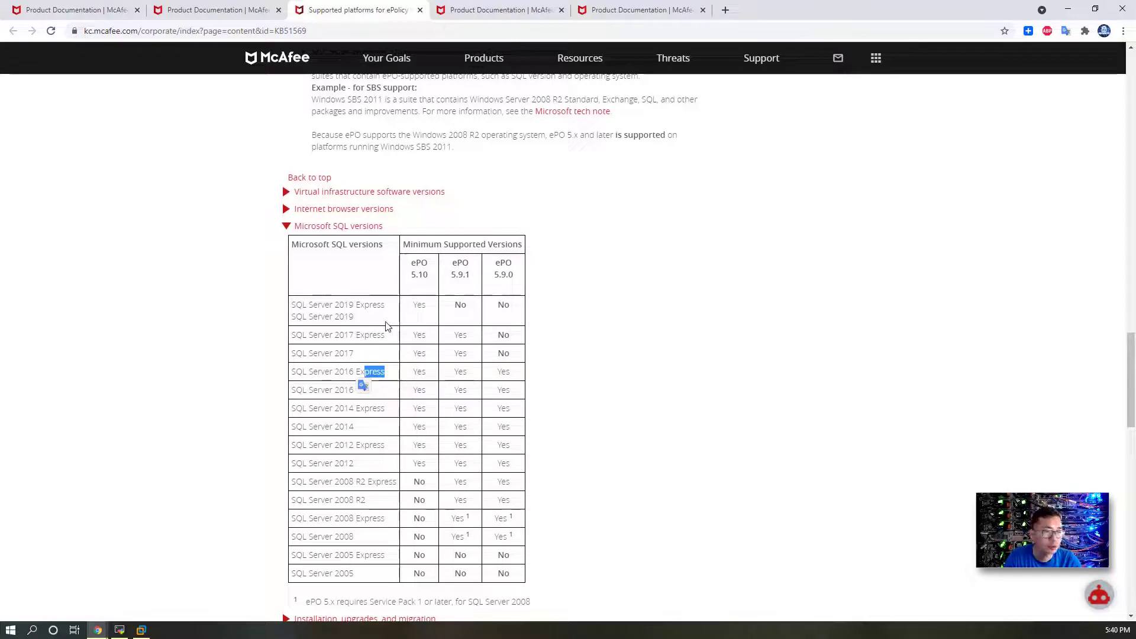
click(261, 16)
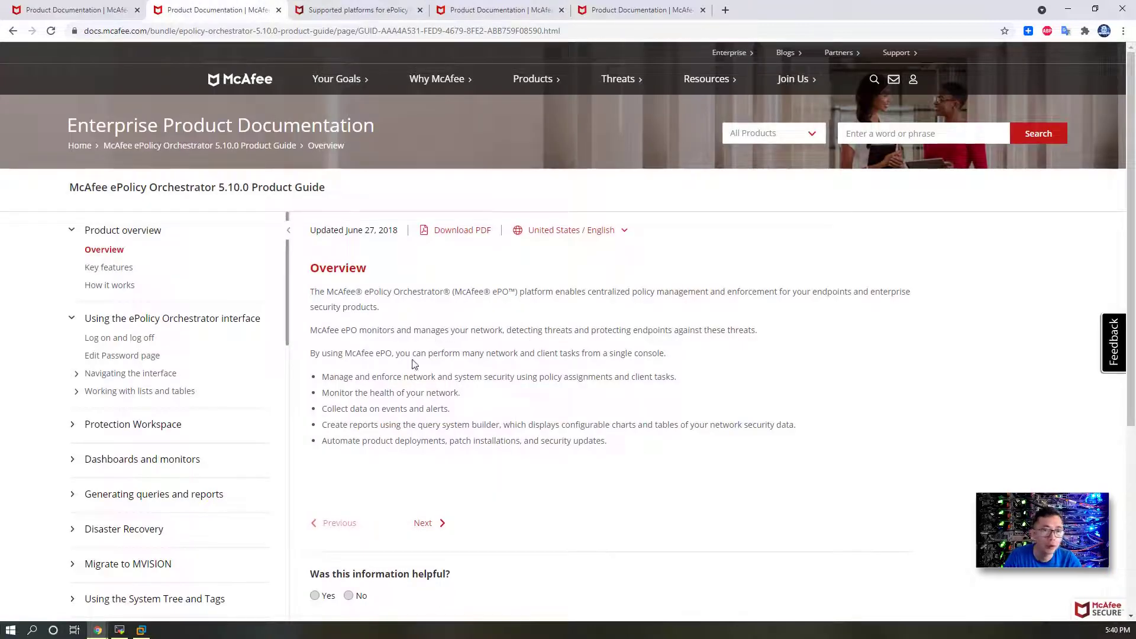
click(129, 17)
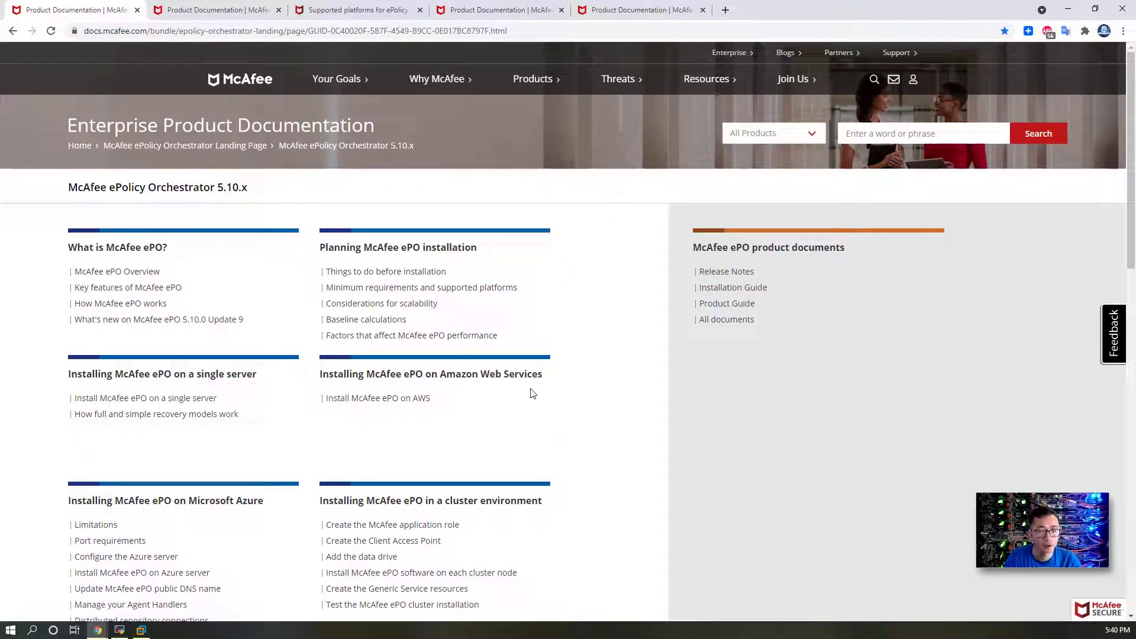
Review the Win2016 VM settings (8 GB memory, 4 processors, 60 GB disk) and cancel unchanged.
click(139, 629)
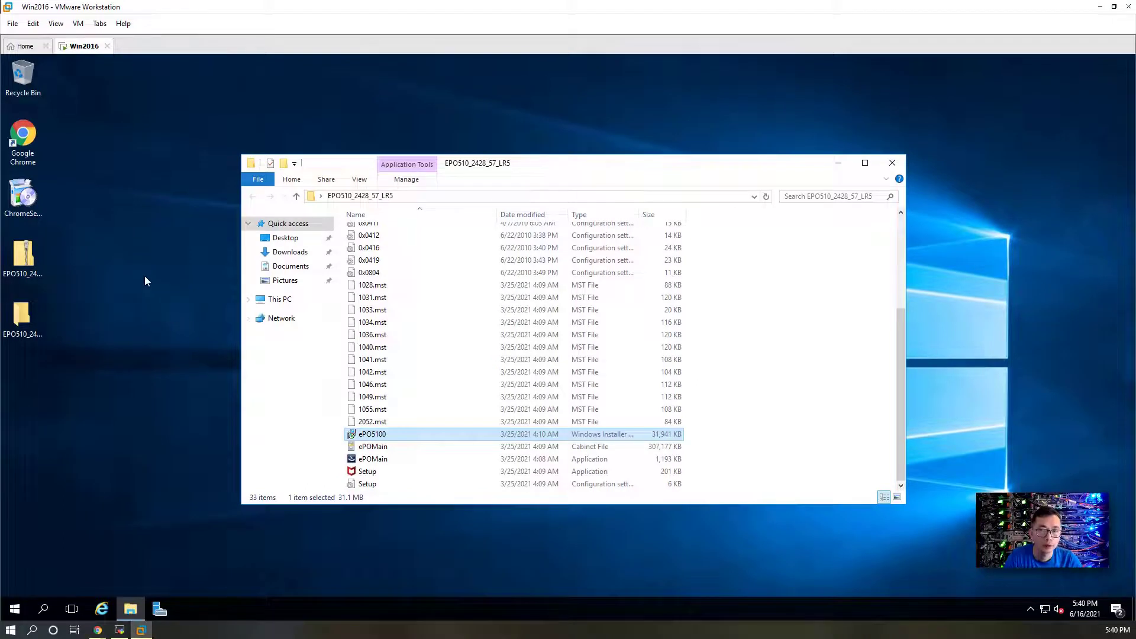
click(78, 23)
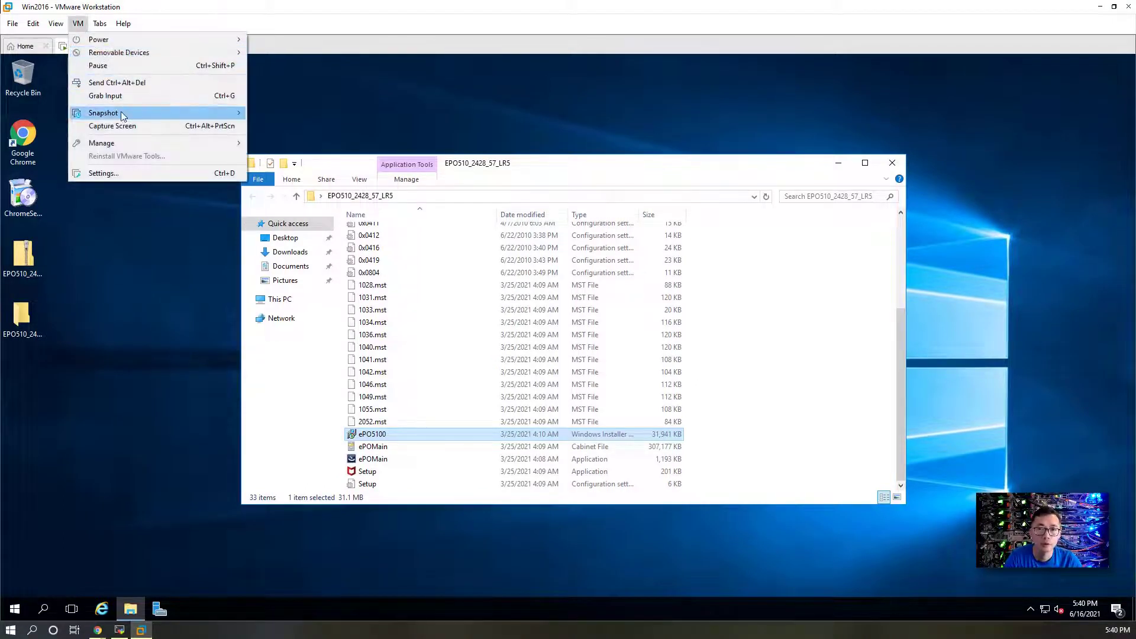
click(153, 177)
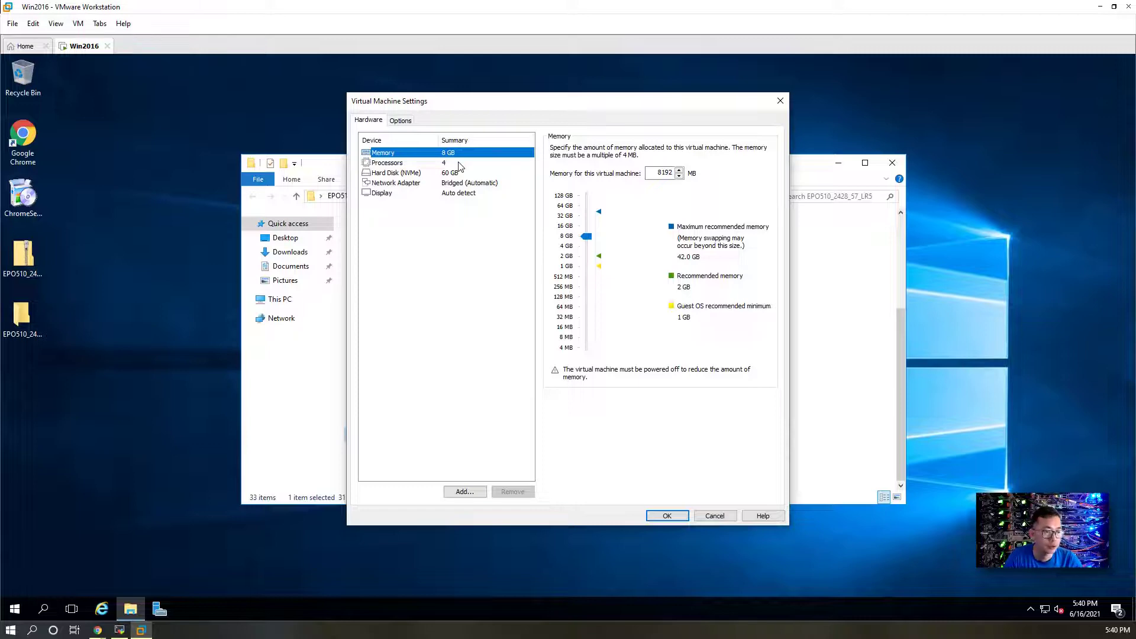
click(715, 516)
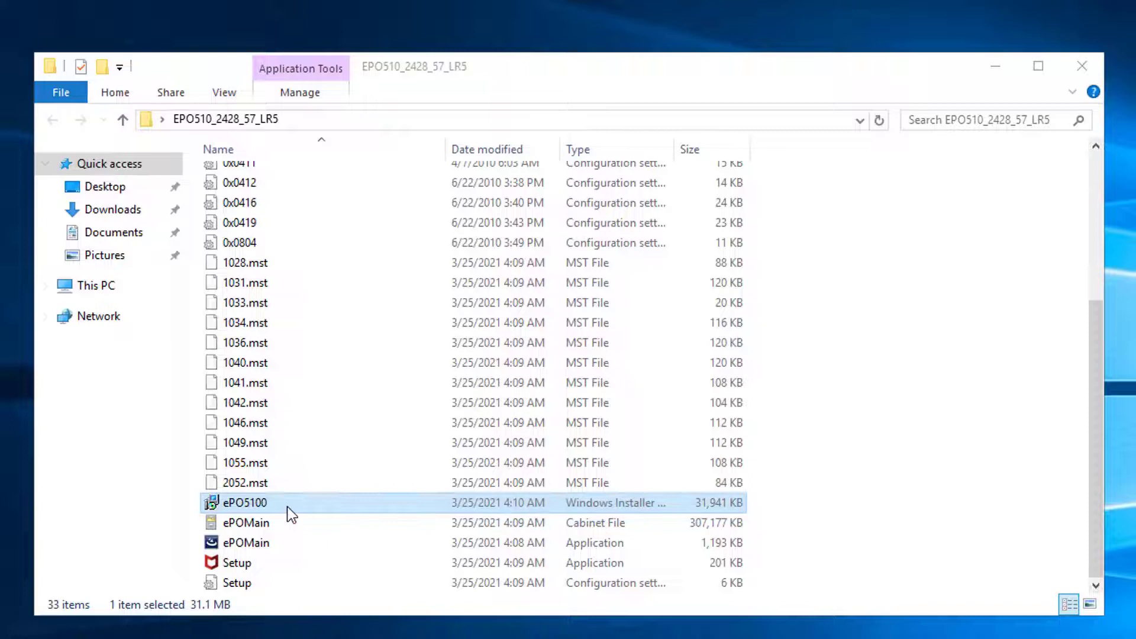
Run ePO Setup as administrator and install the Visual C++ 2010 prerequisites.
right_click(308, 563)
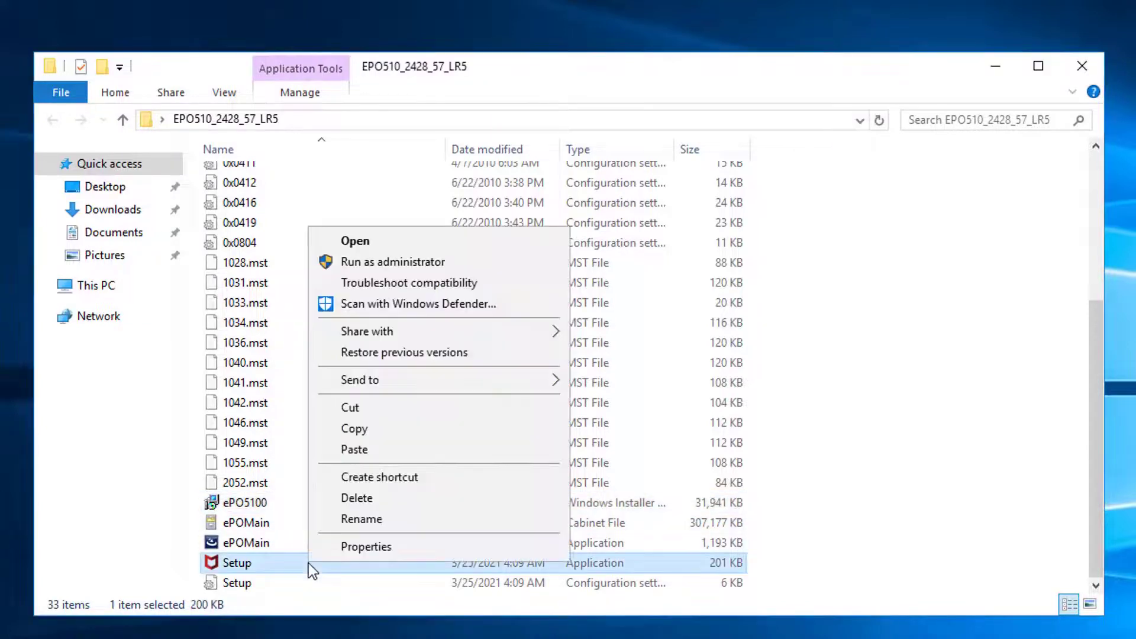
click(415, 261)
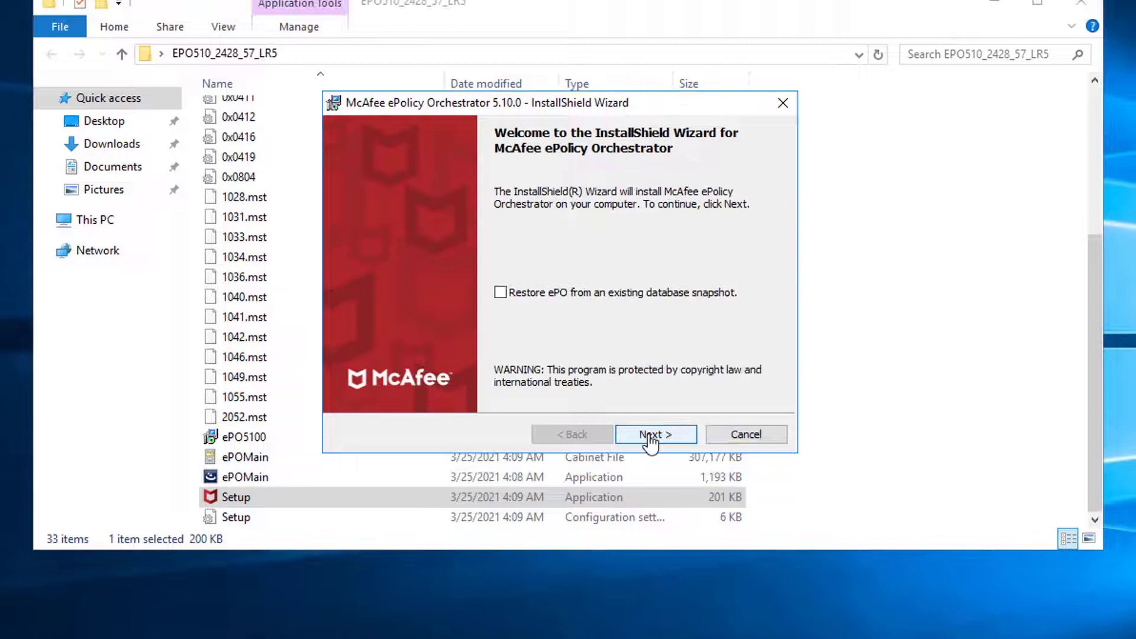
click(652, 436)
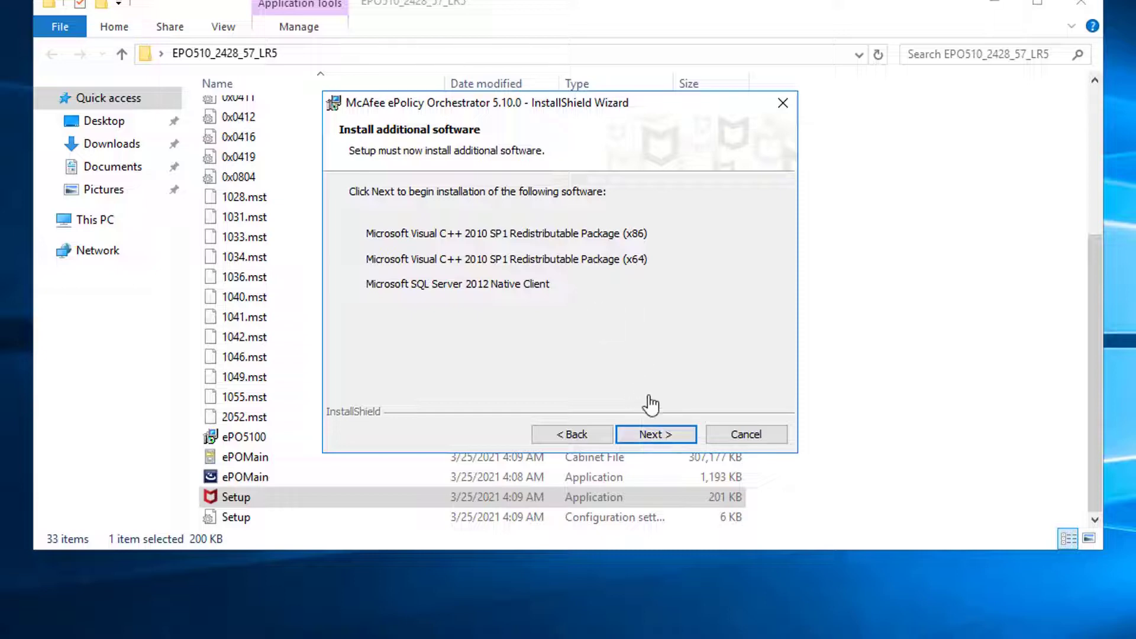
click(667, 438)
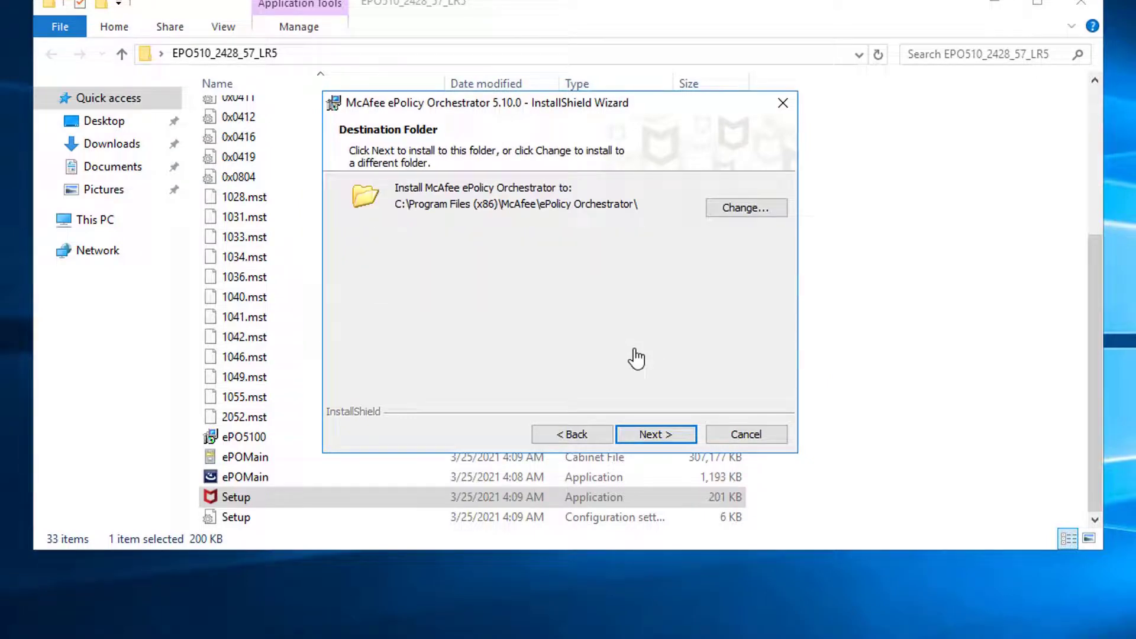
Accept the default destination folder C:\Program Files (x86)\McAfee\ePolicy Orchestrator\.
click(654, 434)
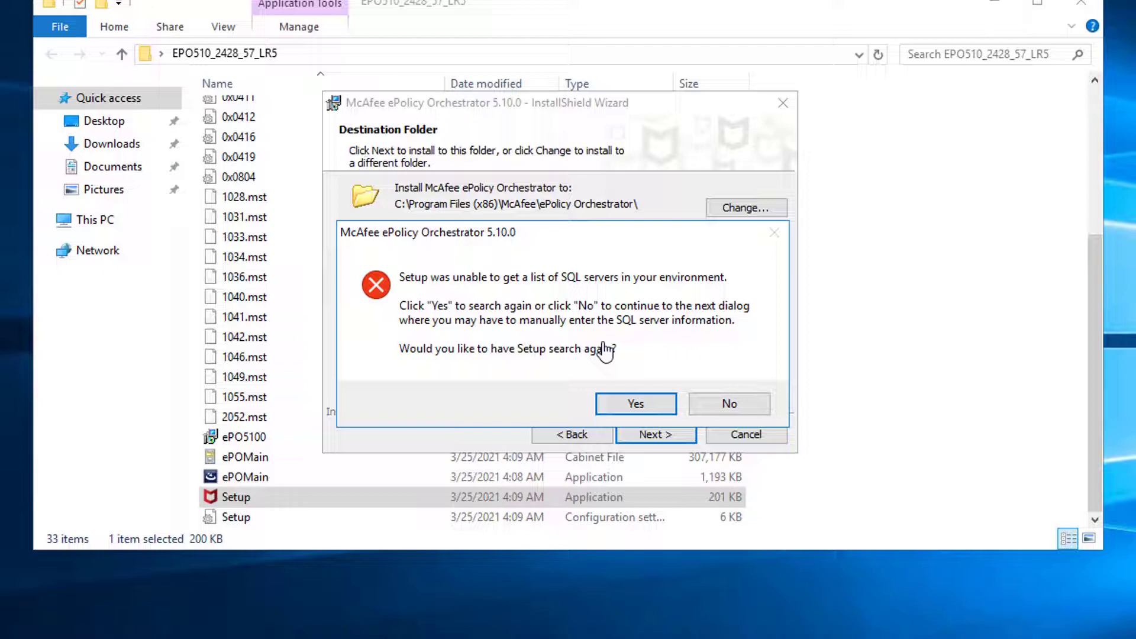
Skip the SQL server re-search and enter database server 192.168.2.236.
click(728, 405)
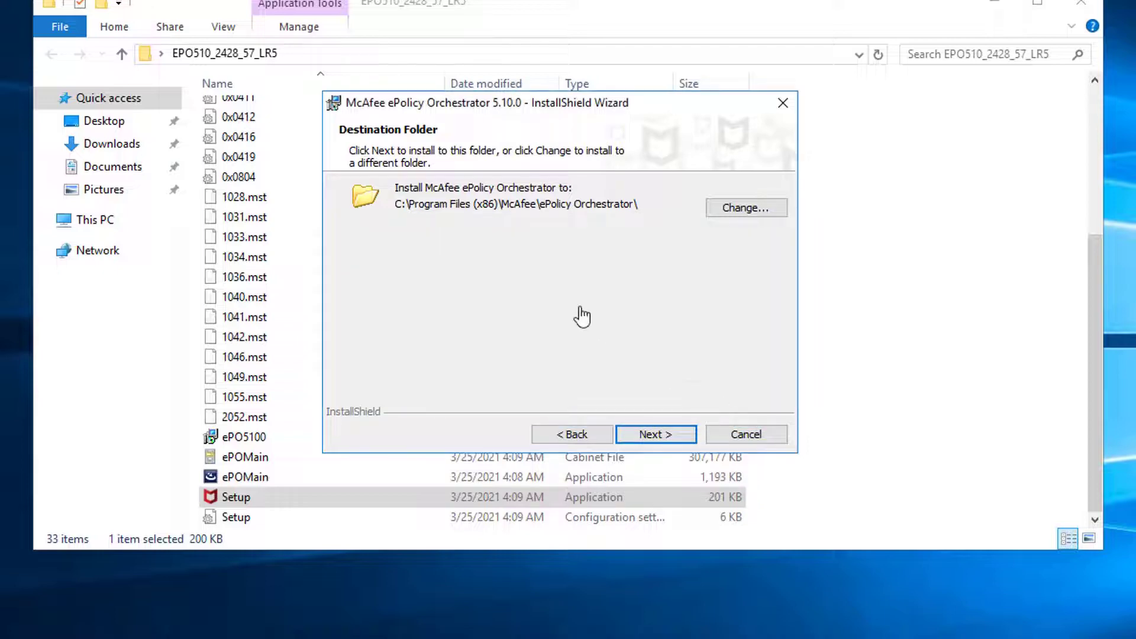
click(599, 198)
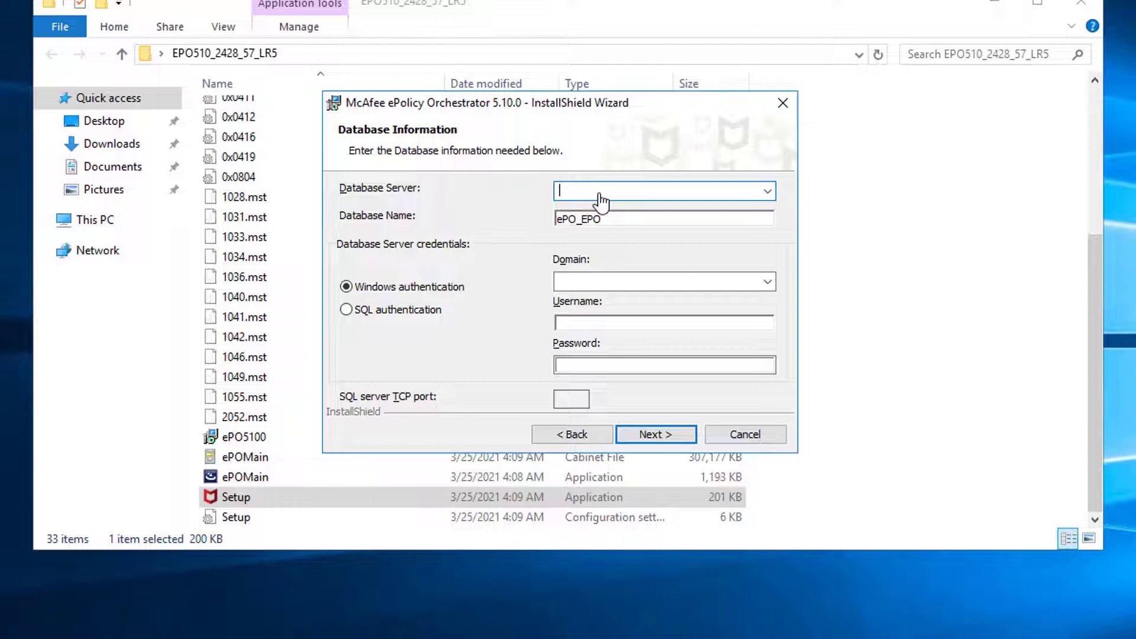
text(192.168.2.236)
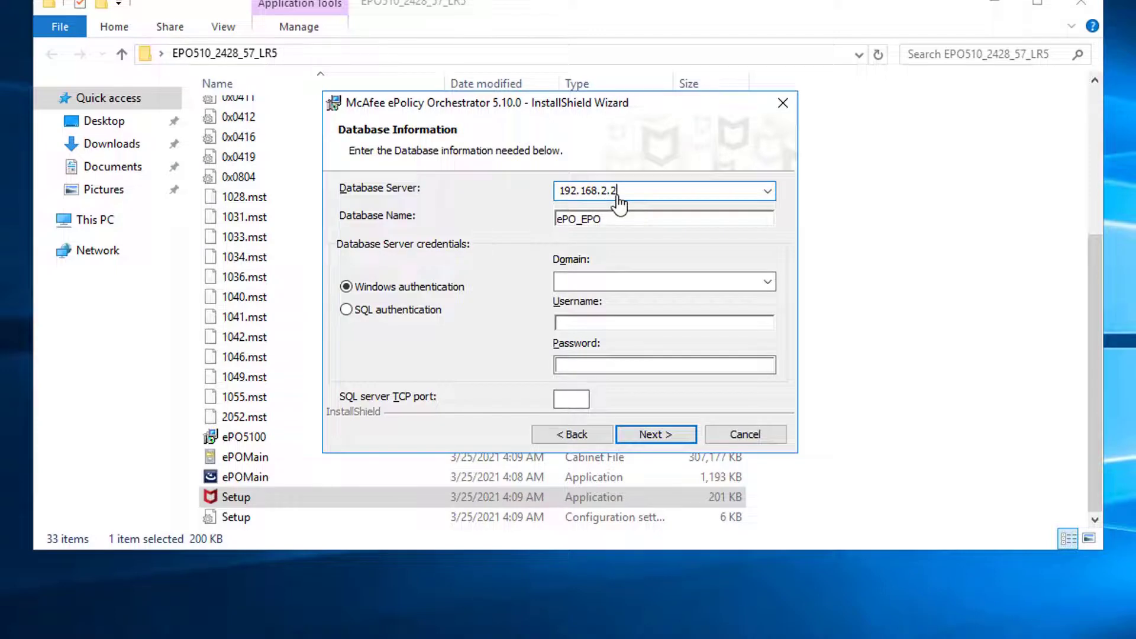
click(608, 285)
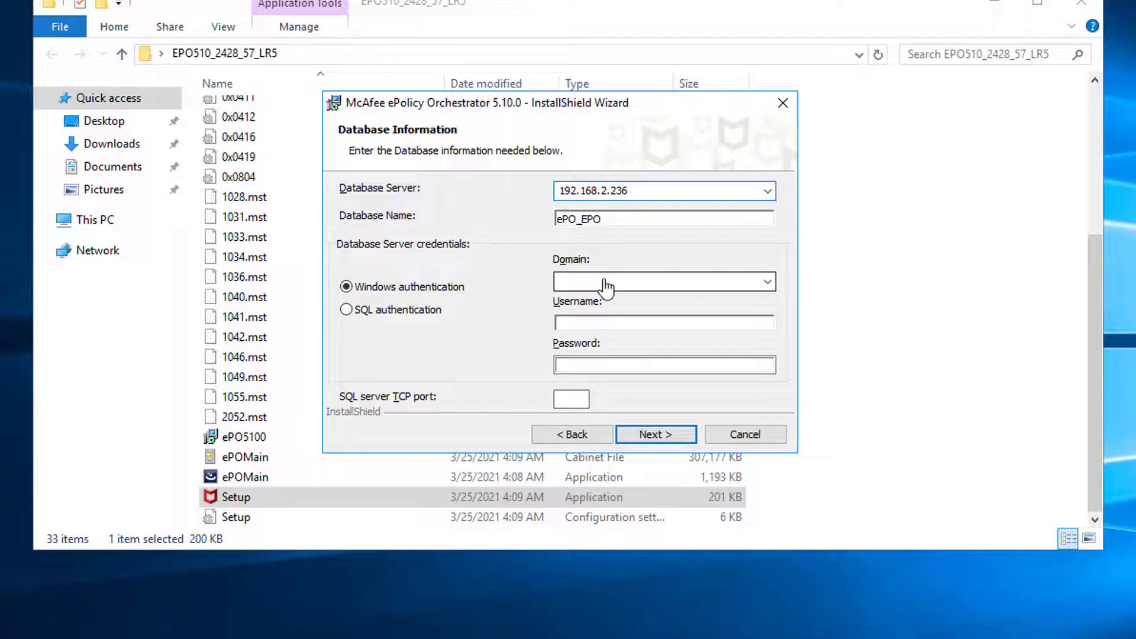
Use SQL authentication with user sa and its password, leave the TCP port empty, and submit.
click(412, 311)
click(606, 324)
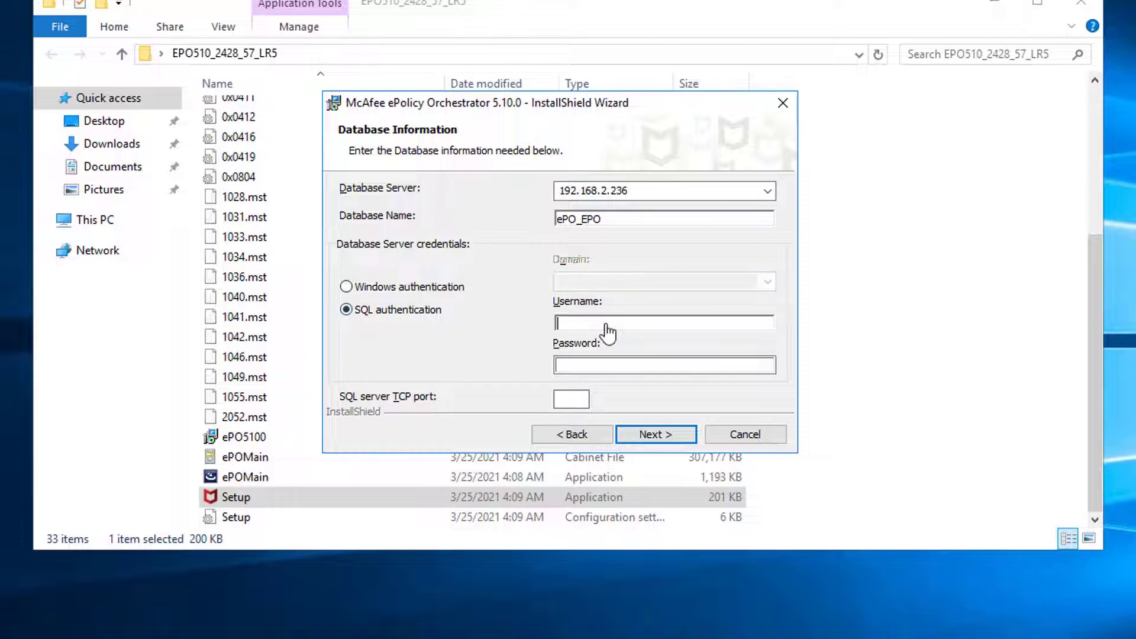
text(sa)
key(Tab)
text(******)
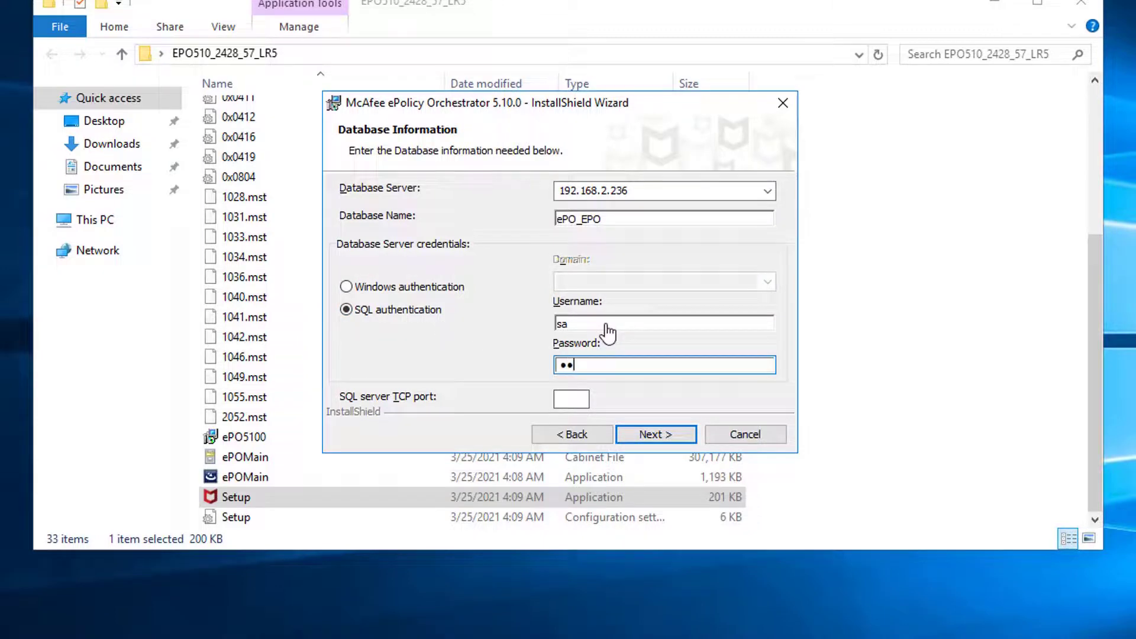
text(*)
key(Tab)
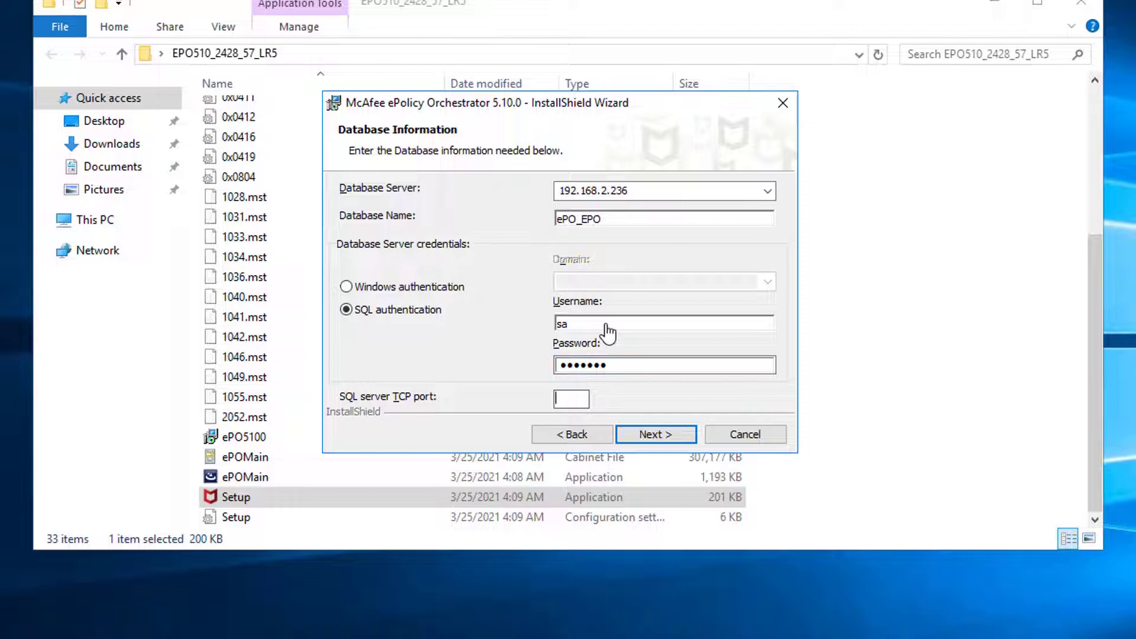
text(1433)
key(BackSpace)
key(BackSpace)
key(BackSpace)
key(BackSpace)
click(650, 434)
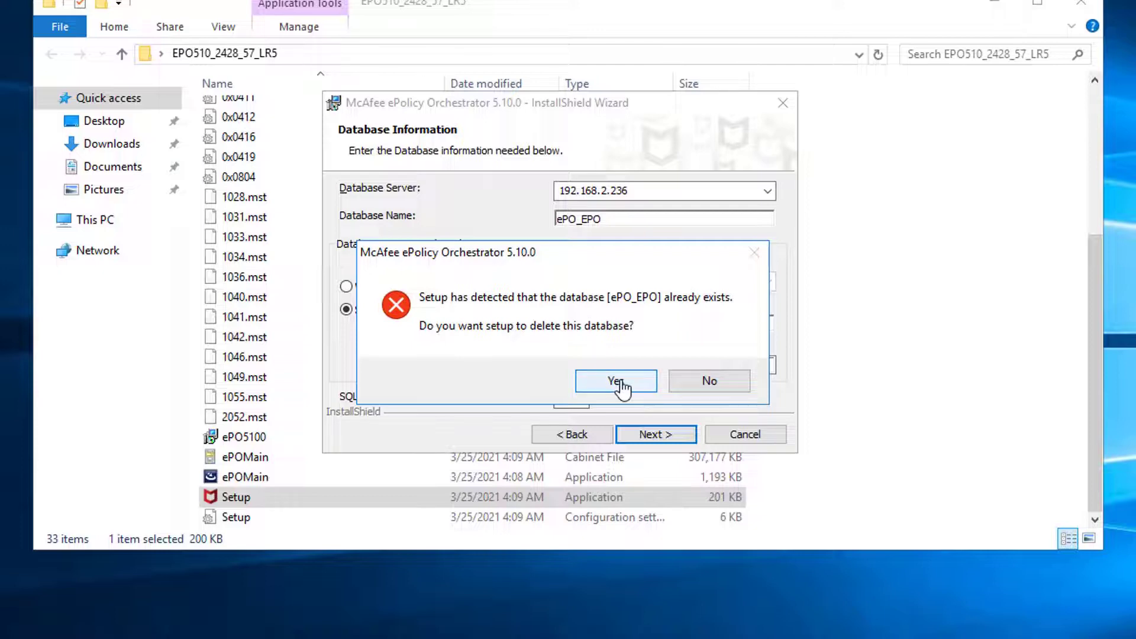
Allow deleting the existing ePO_EPO database, pass the pre-installation checks, and keep the default HTTP ports.
click(620, 386)
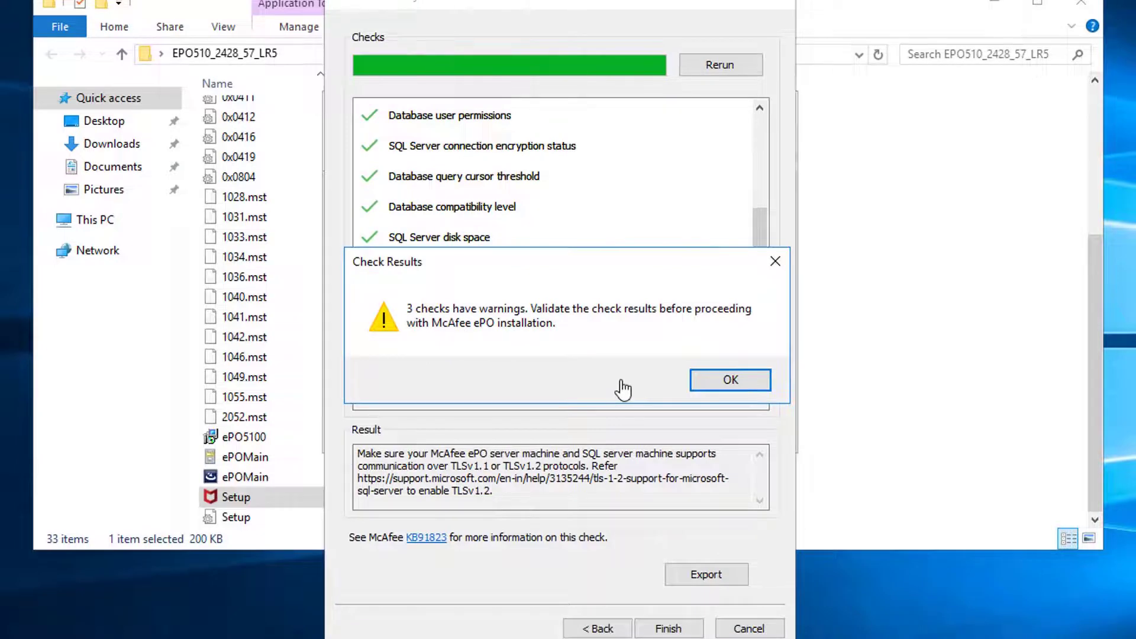
click(734, 378)
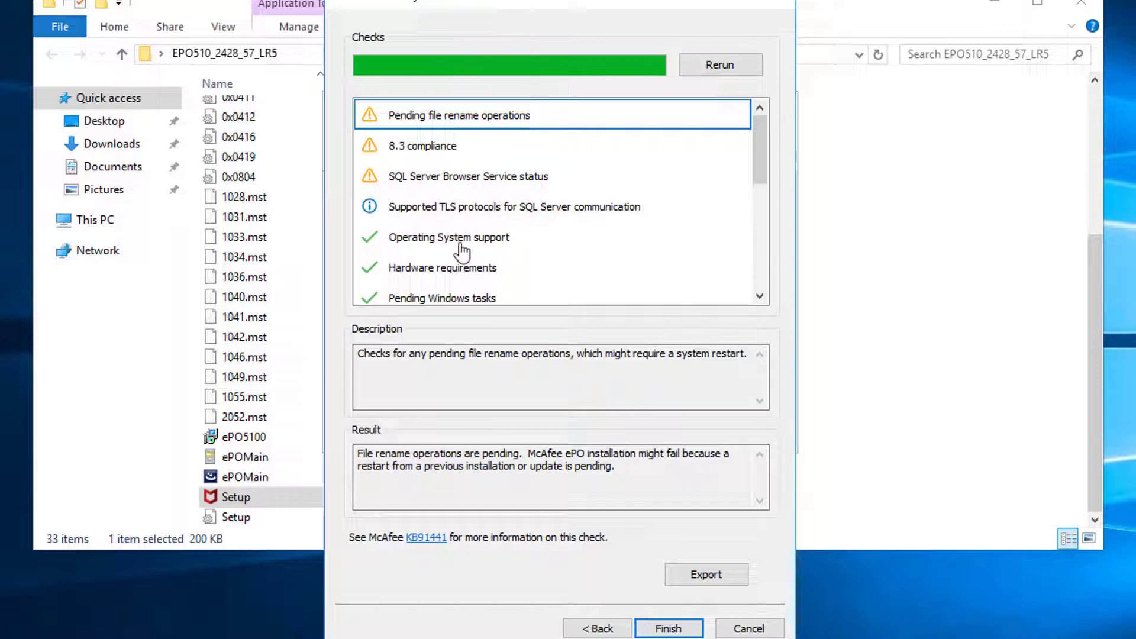
click(675, 630)
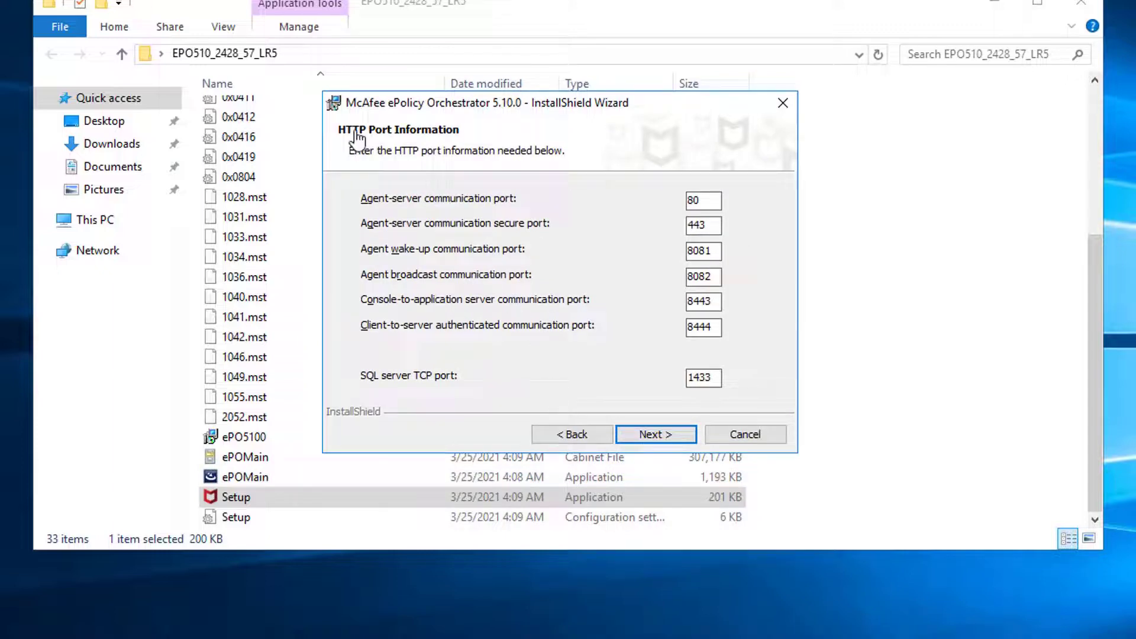
click(654, 438)
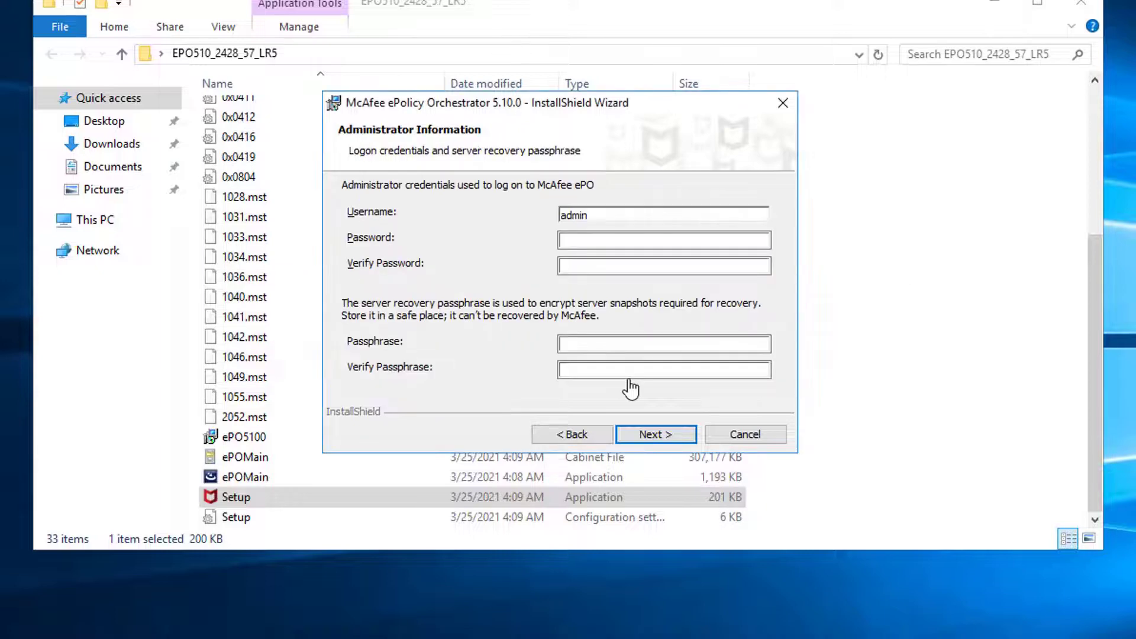
Enter the administrator account password in the wizard.
click(590, 243)
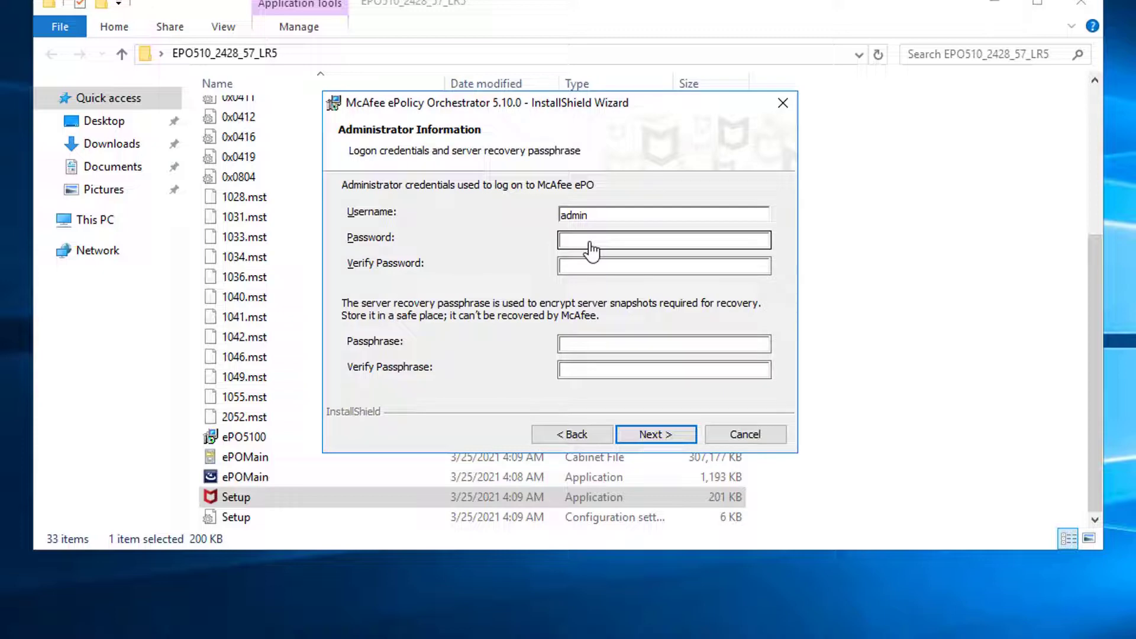
click(590, 243)
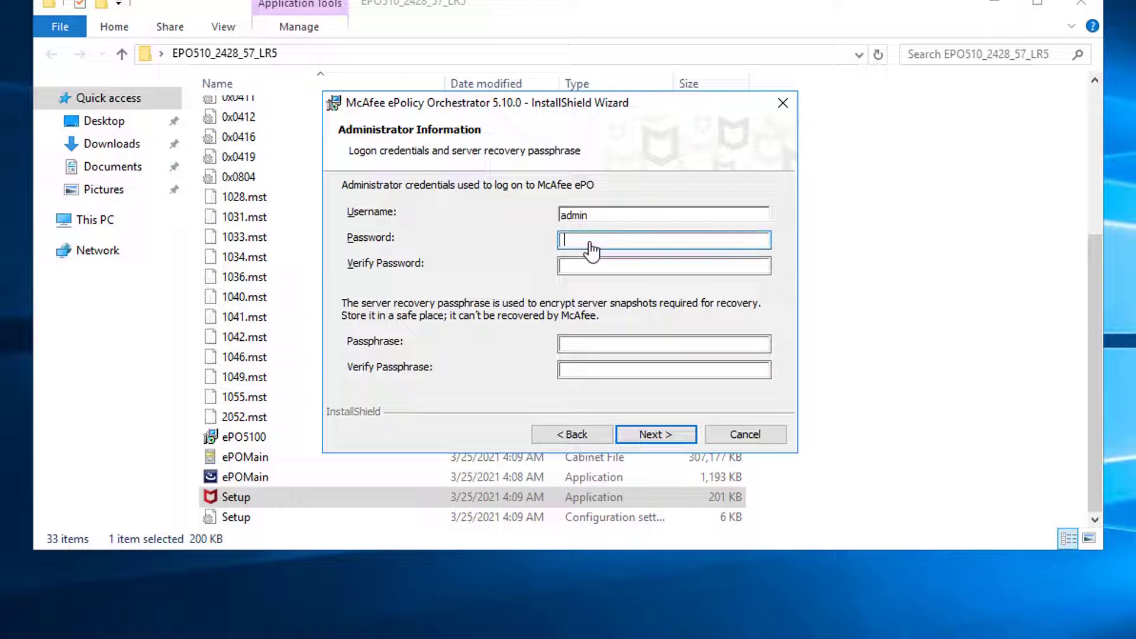
text(•••••••)
key(Tab)
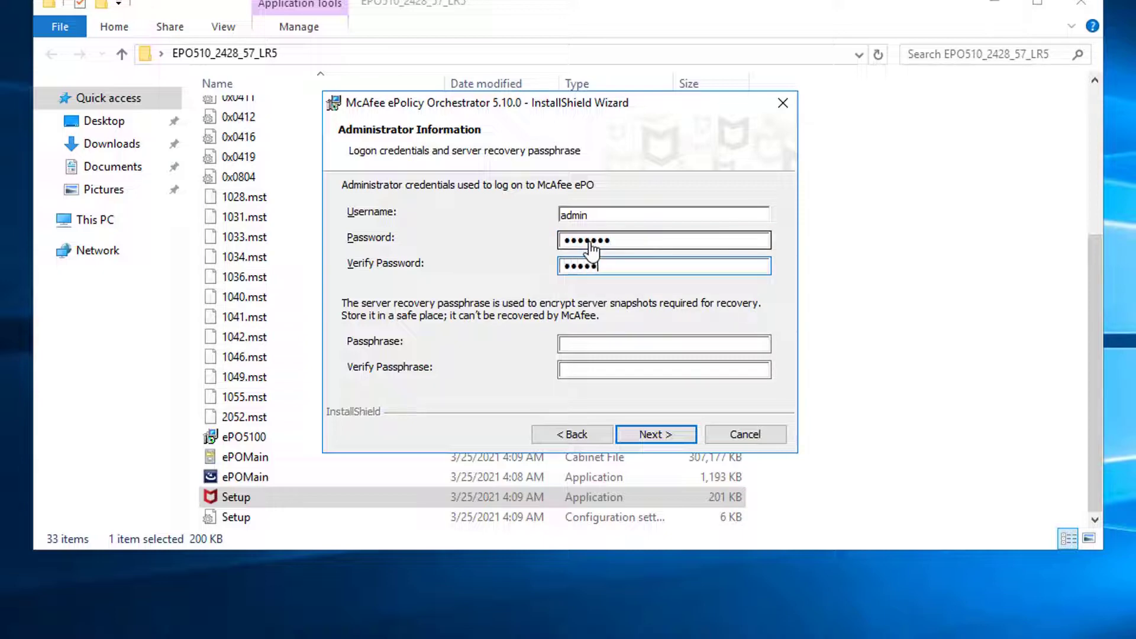
Enter the server recovery passphrase in both fields and submit the credentials.
key(Tab)
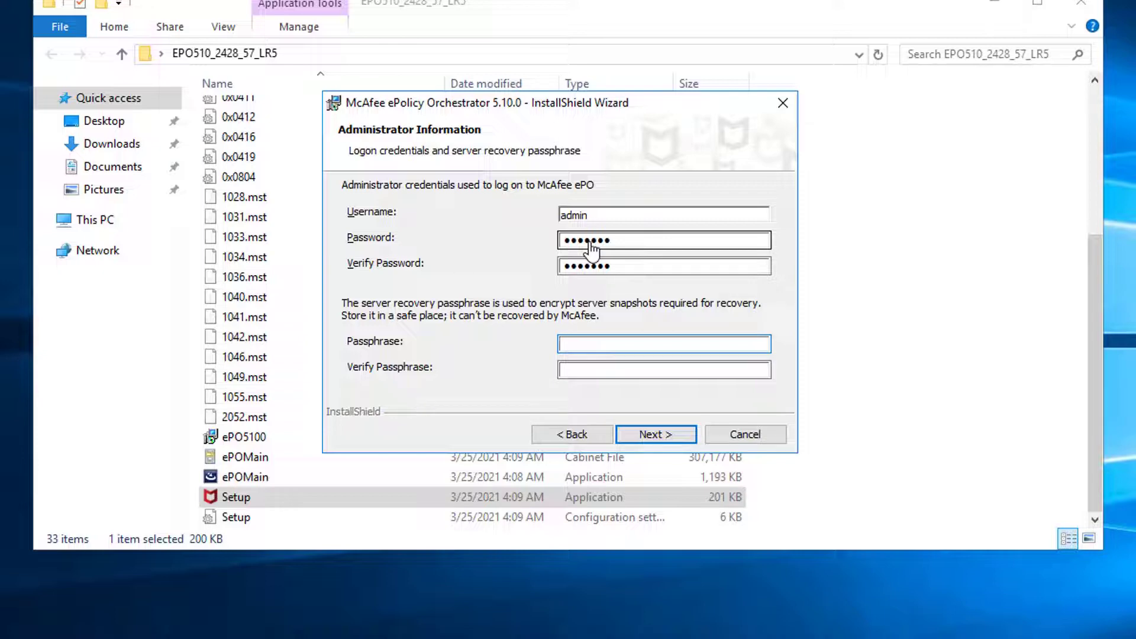
text(***************)
key(Tab)
text(***************)
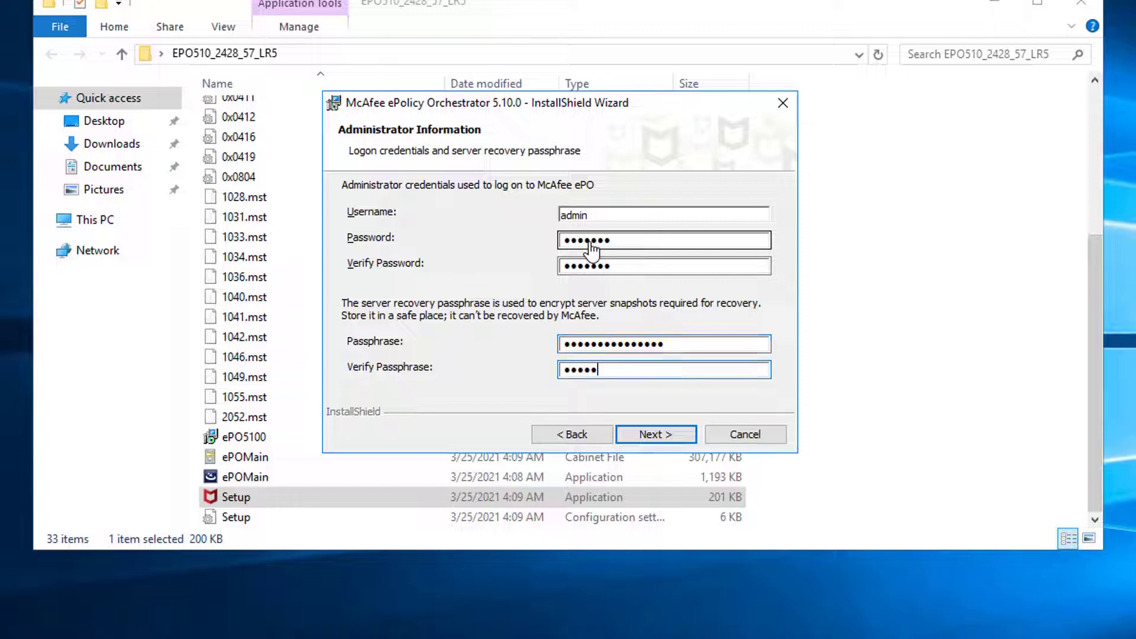
key(Tab)
key(Return)
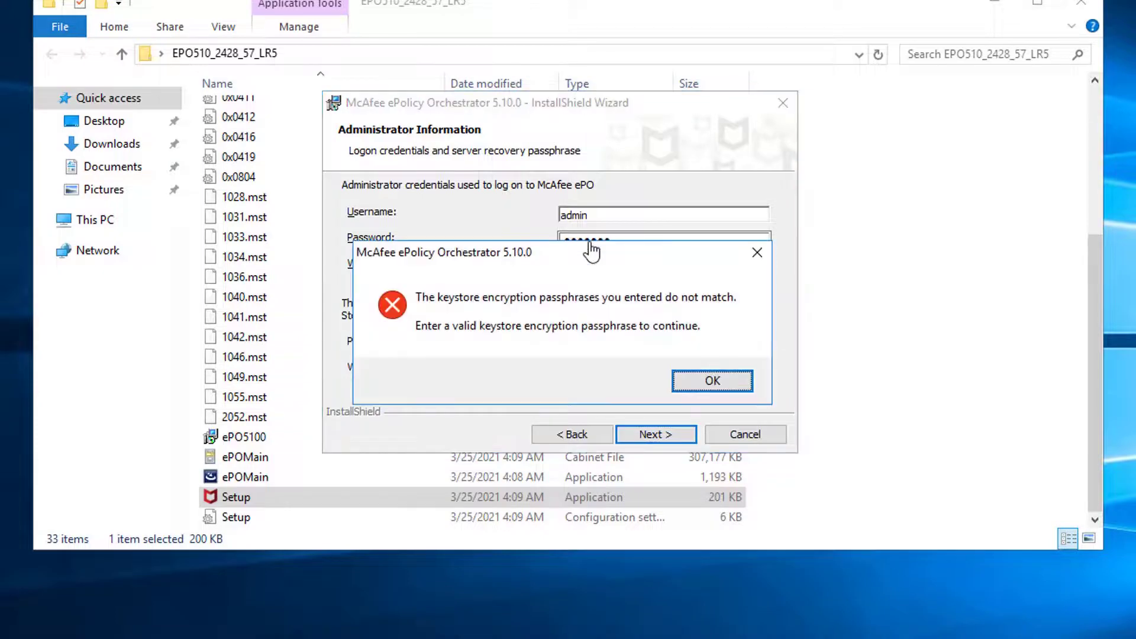
Dismiss the passphrase mismatch error and retype matching recovery passphrases in both fields.
click(739, 377)
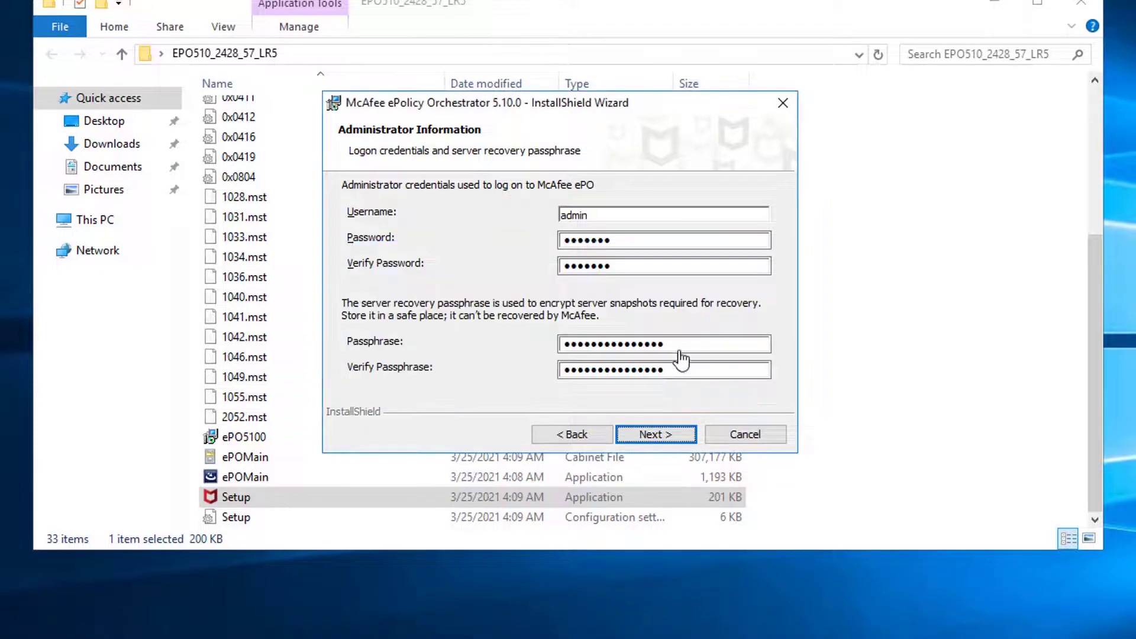
text(************)
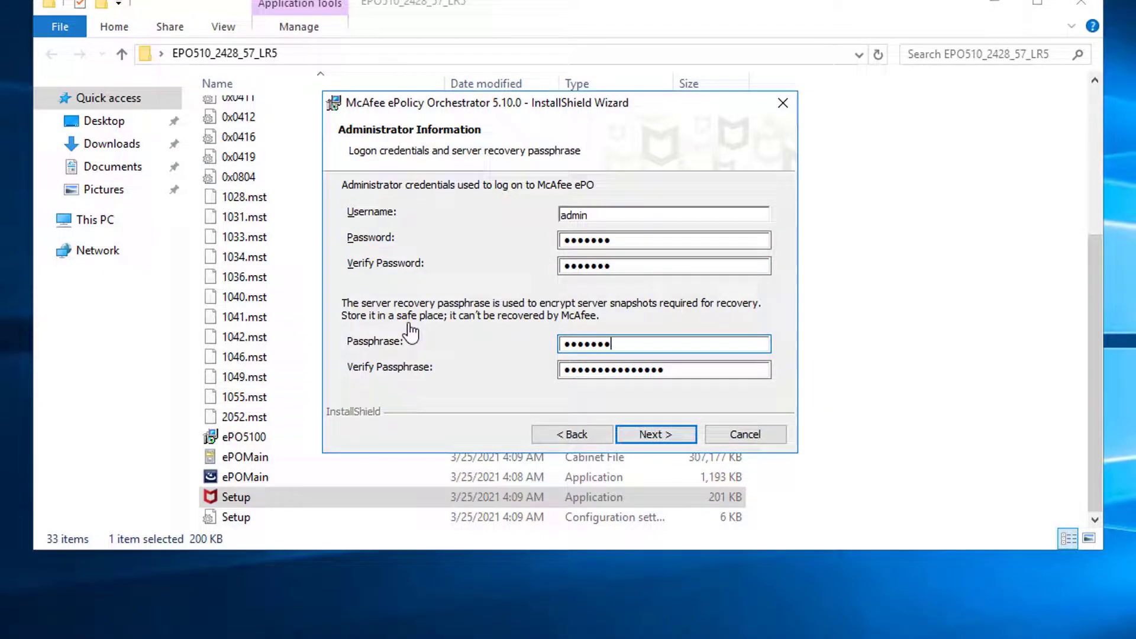
text(************)
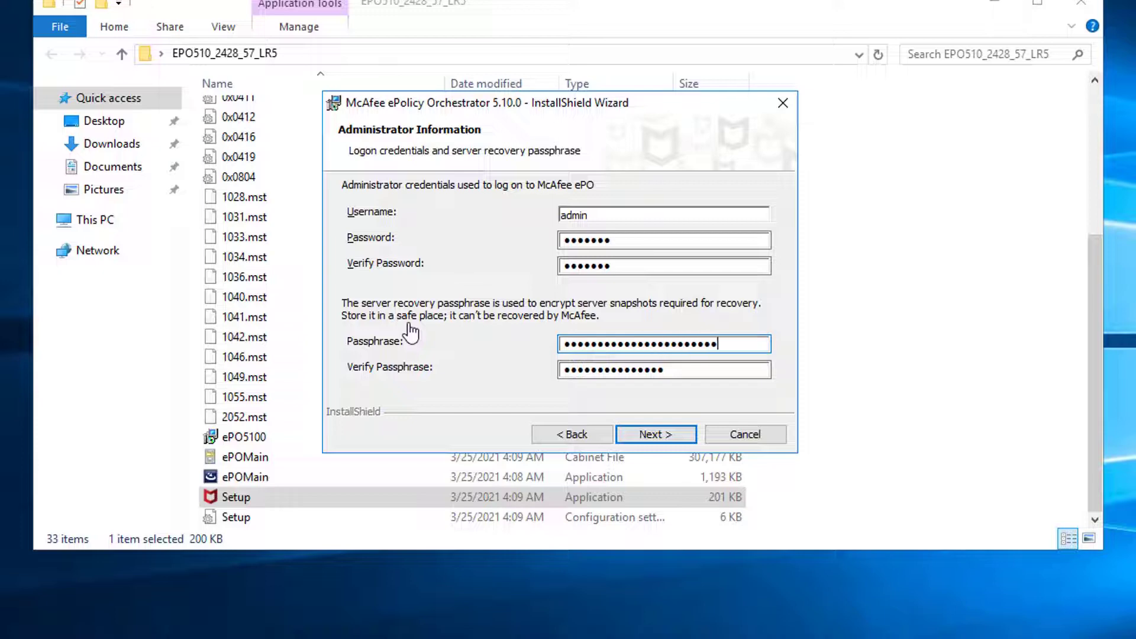
key(Tab)
text(***************)
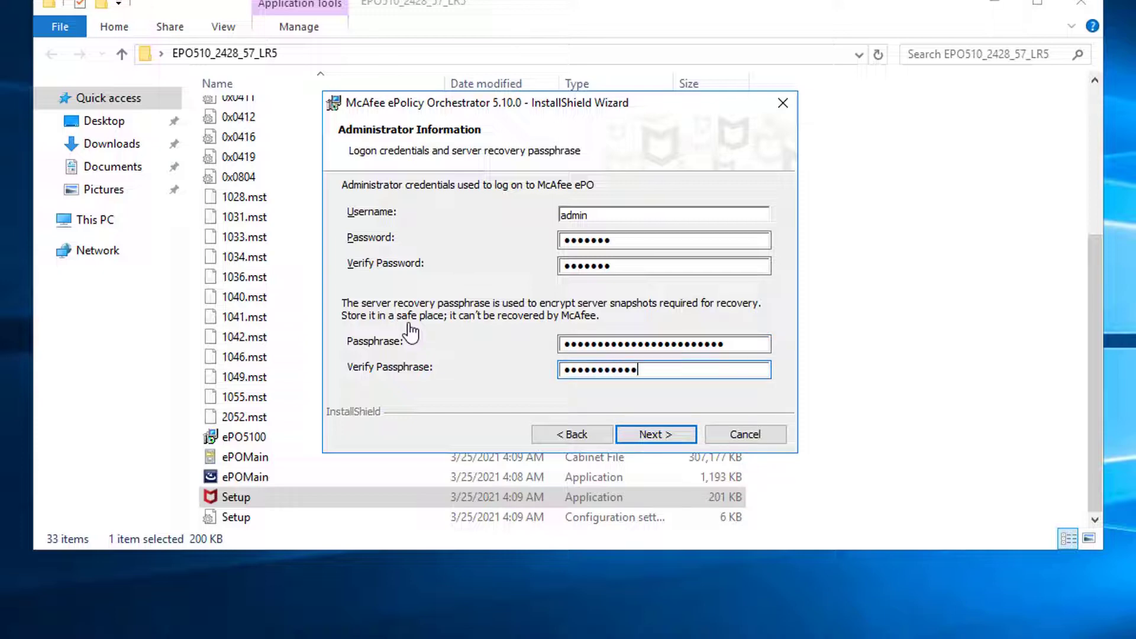
text(*********)
Choose the Evaluation license expiring 9/14/2021 and accept the license agreement terms.
key(Return)
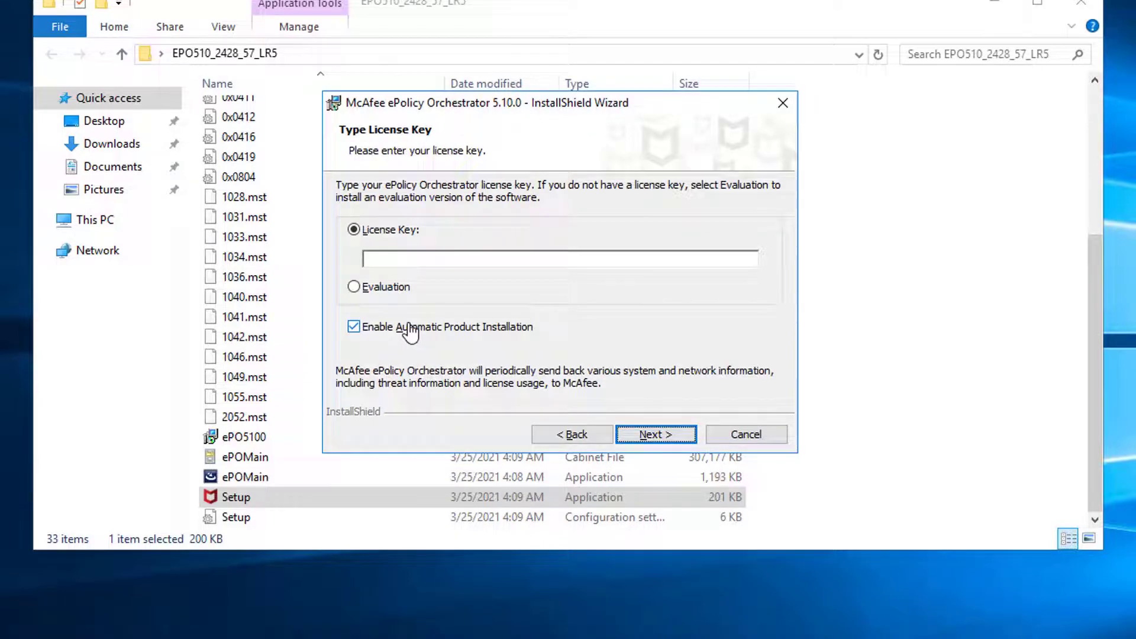
click(391, 289)
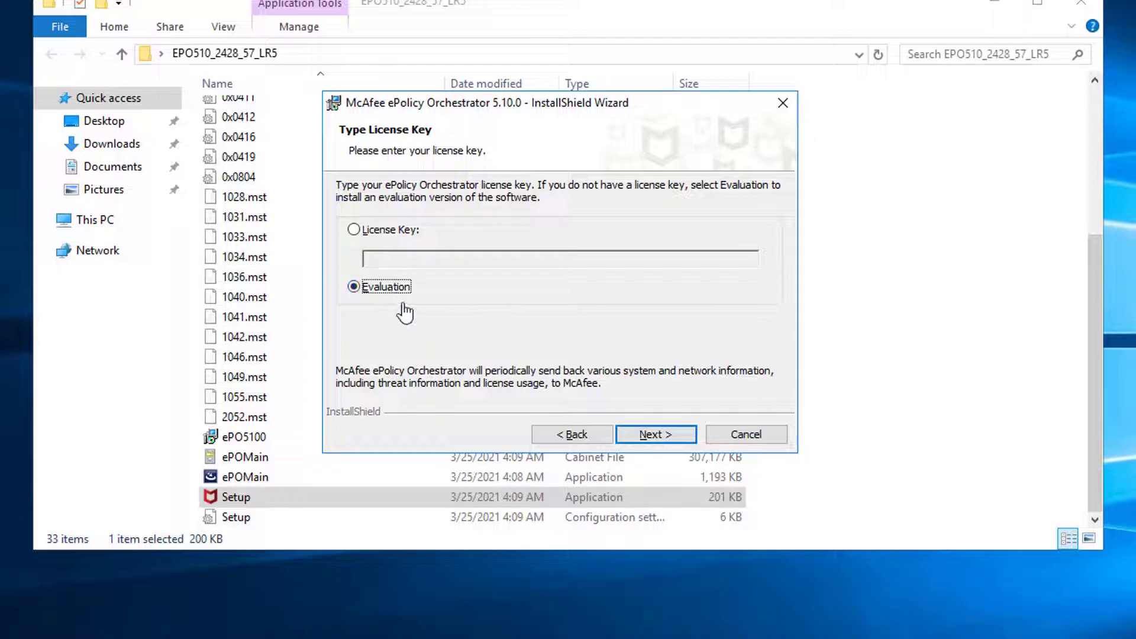
click(674, 441)
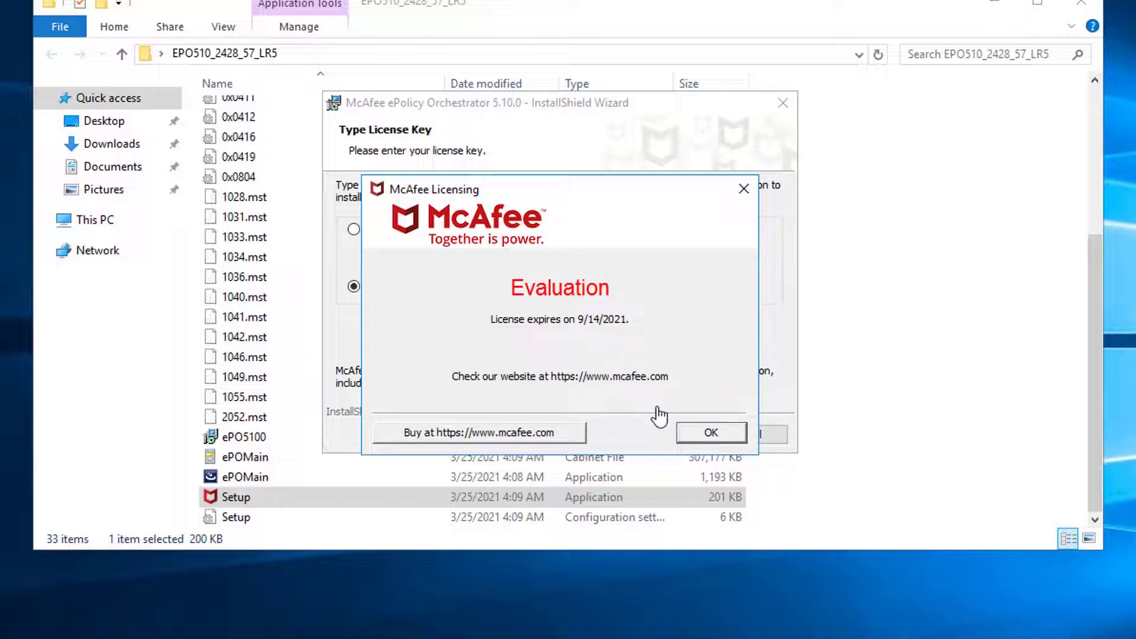
click(692, 433)
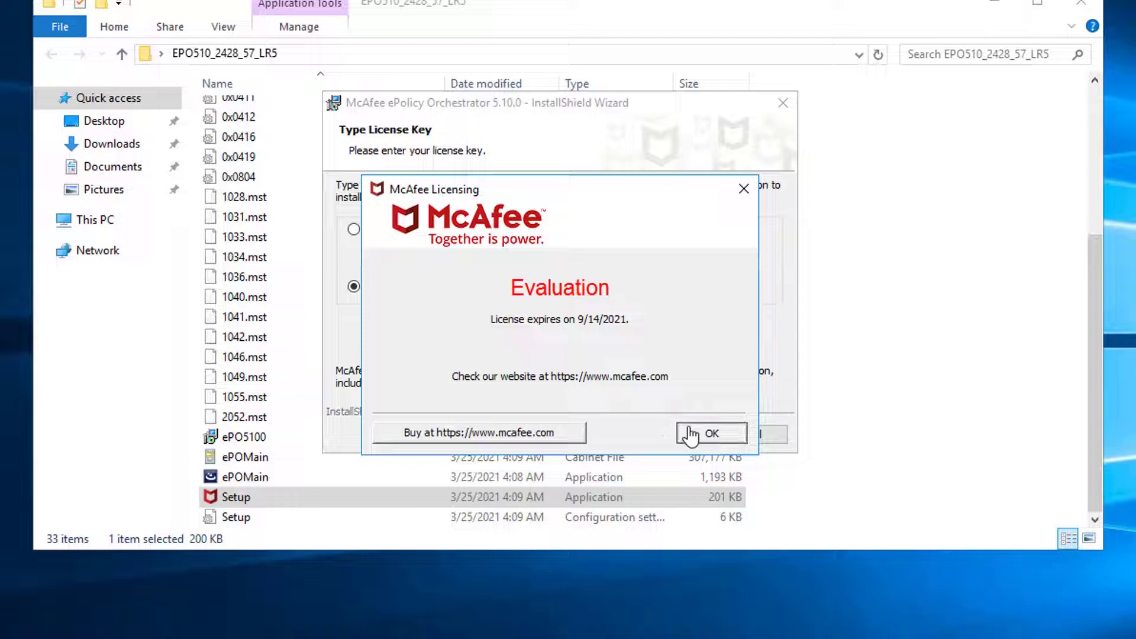
click(513, 466)
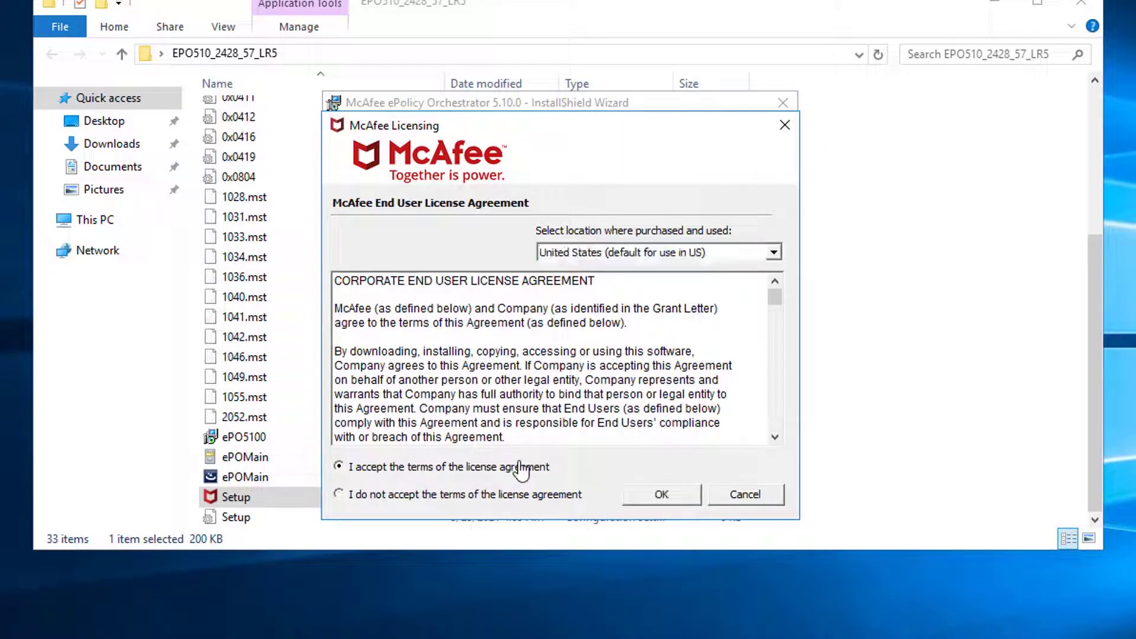
click(638, 496)
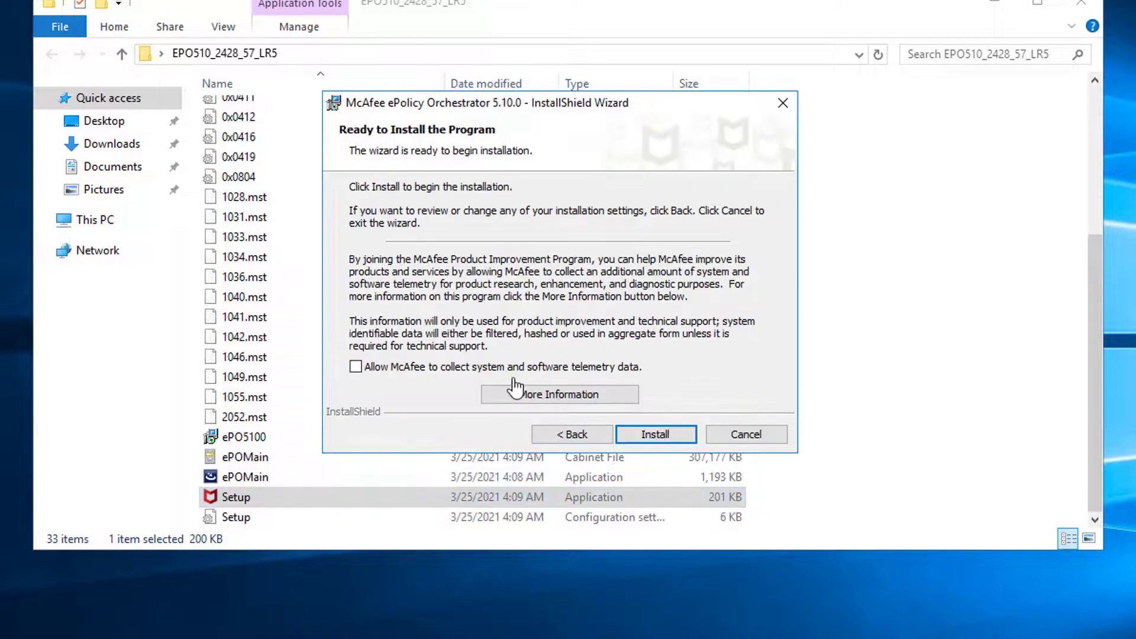
Allow McAfee telemetry data collection and start installing ePolicy Orchestrator.
click(493, 368)
click(656, 434)
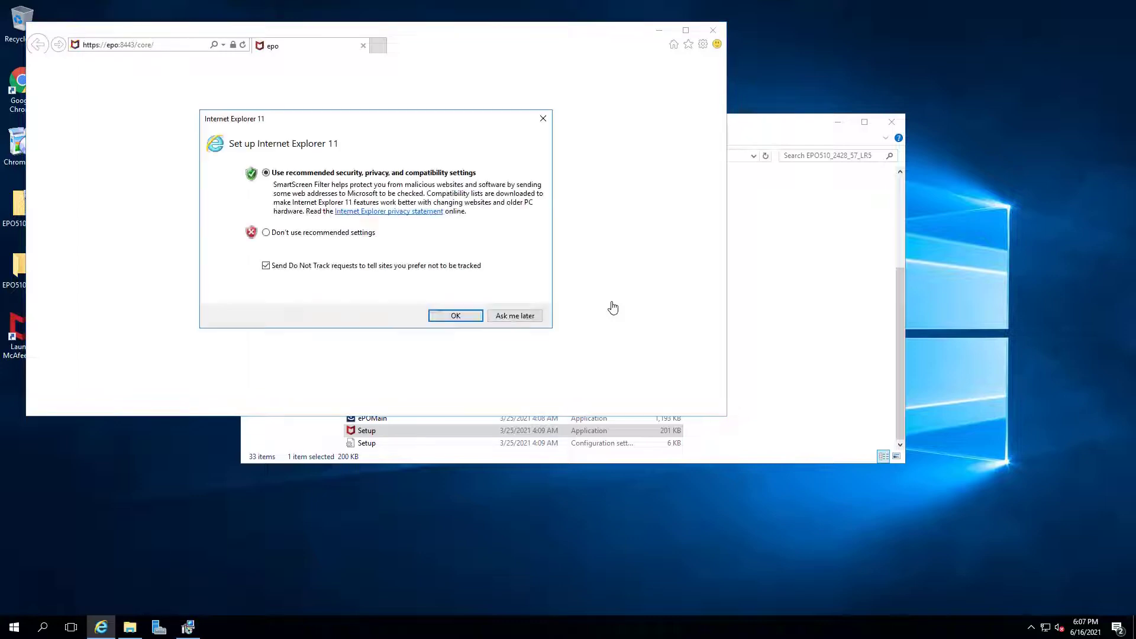
Accept the recommended Internet Explorer settings and add about:internet to Trusted sites.
click(449, 317)
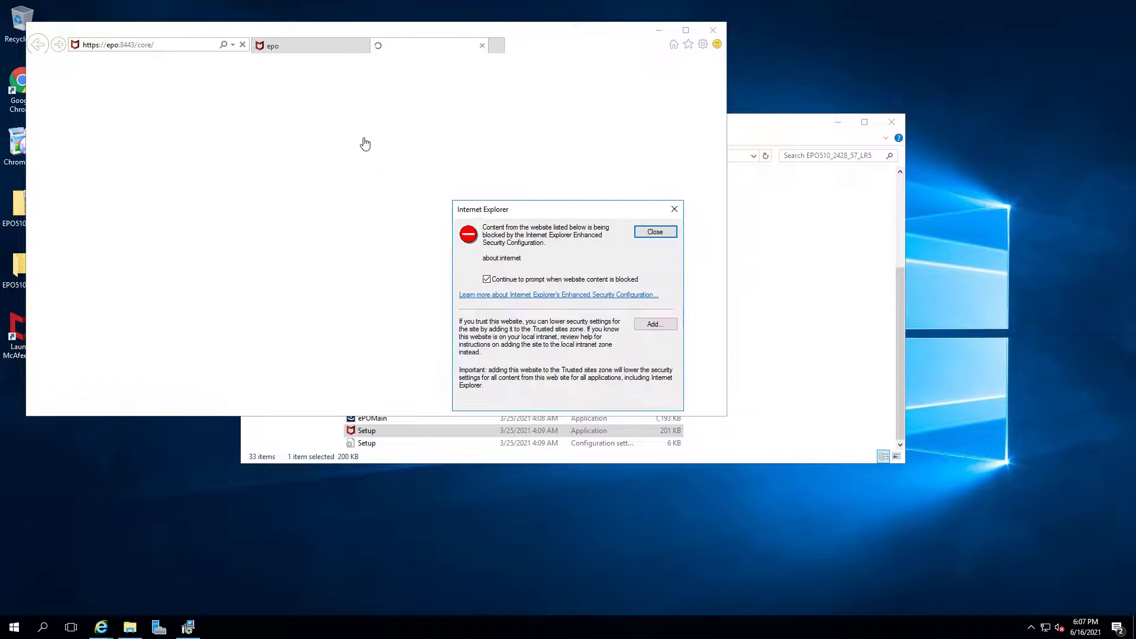
click(654, 325)
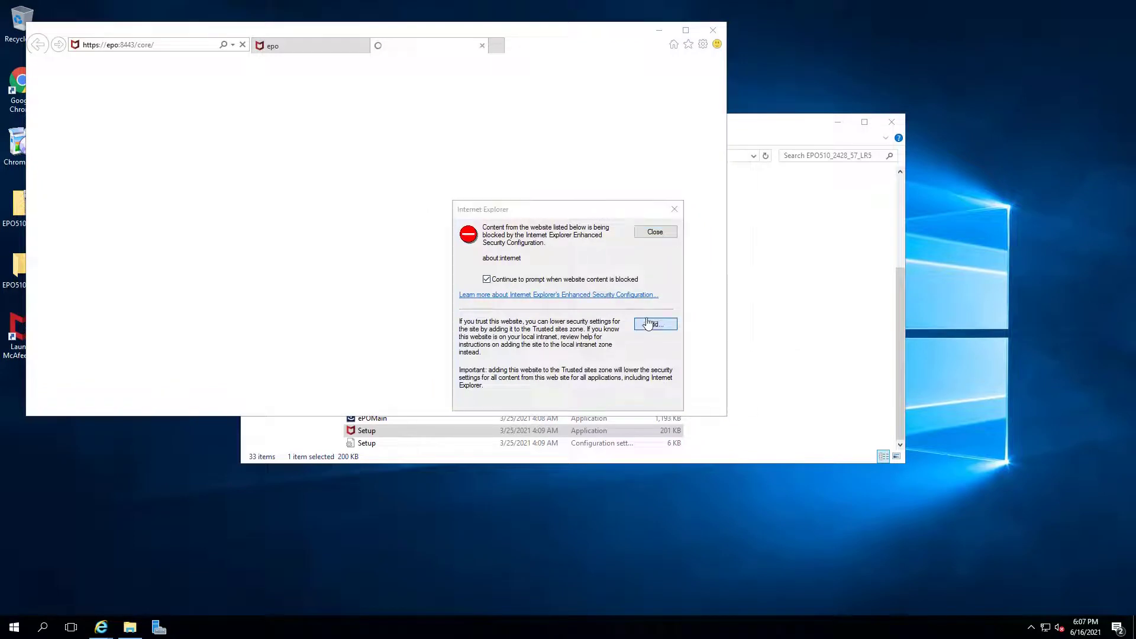
click(651, 298)
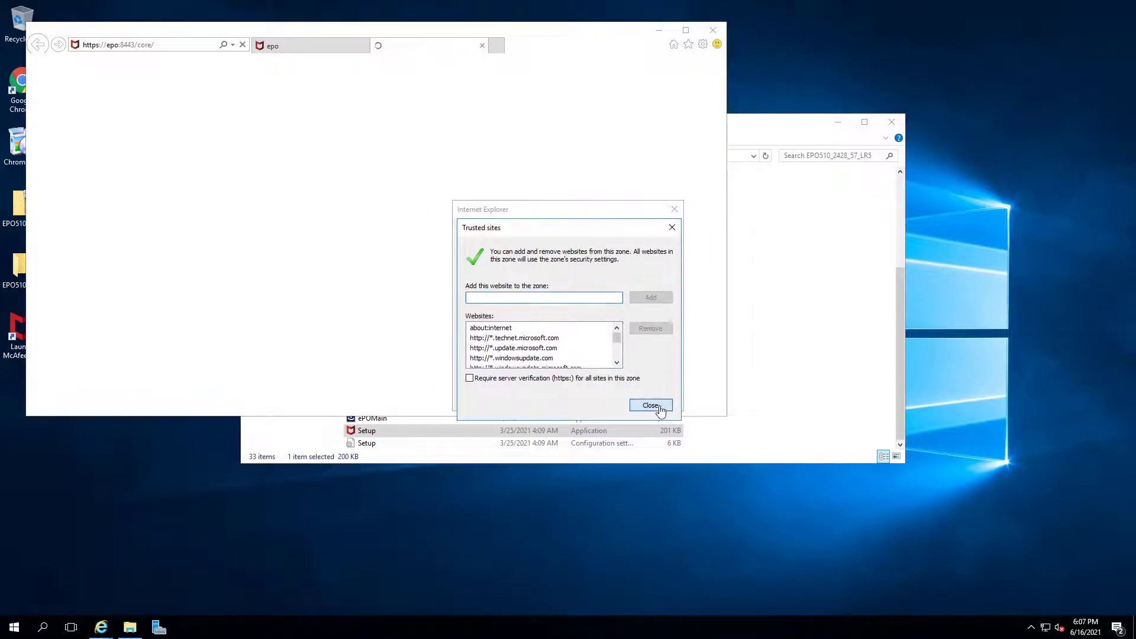
click(653, 406)
click(310, 48)
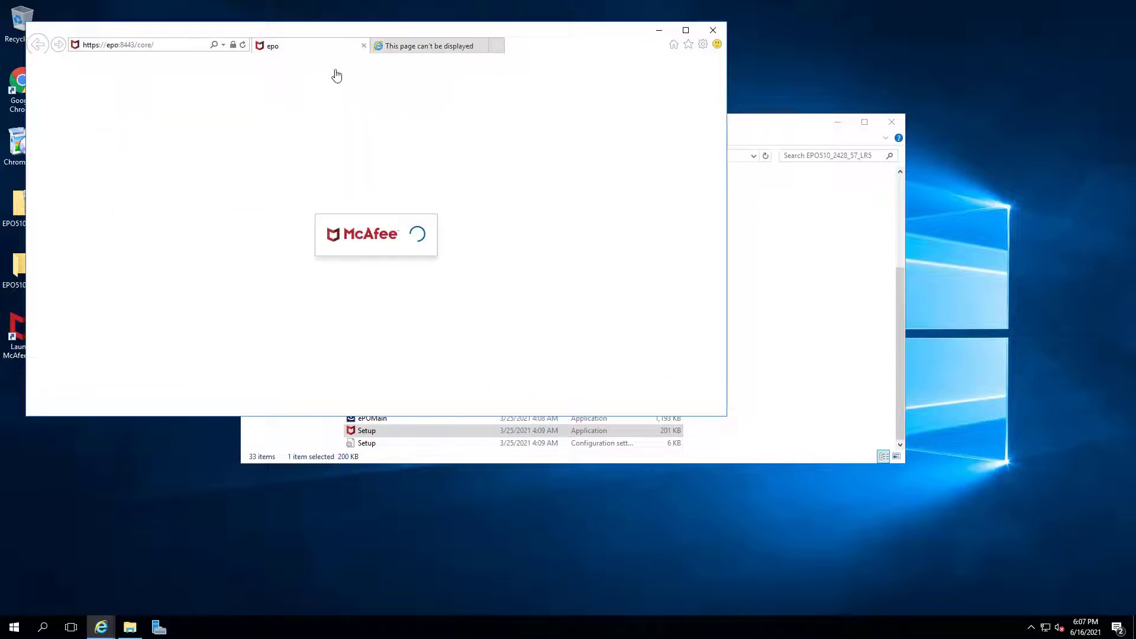
drag(529, 37, 639, 55)
click(255, 62)
key(ctrl+c)
right_click(255, 62)
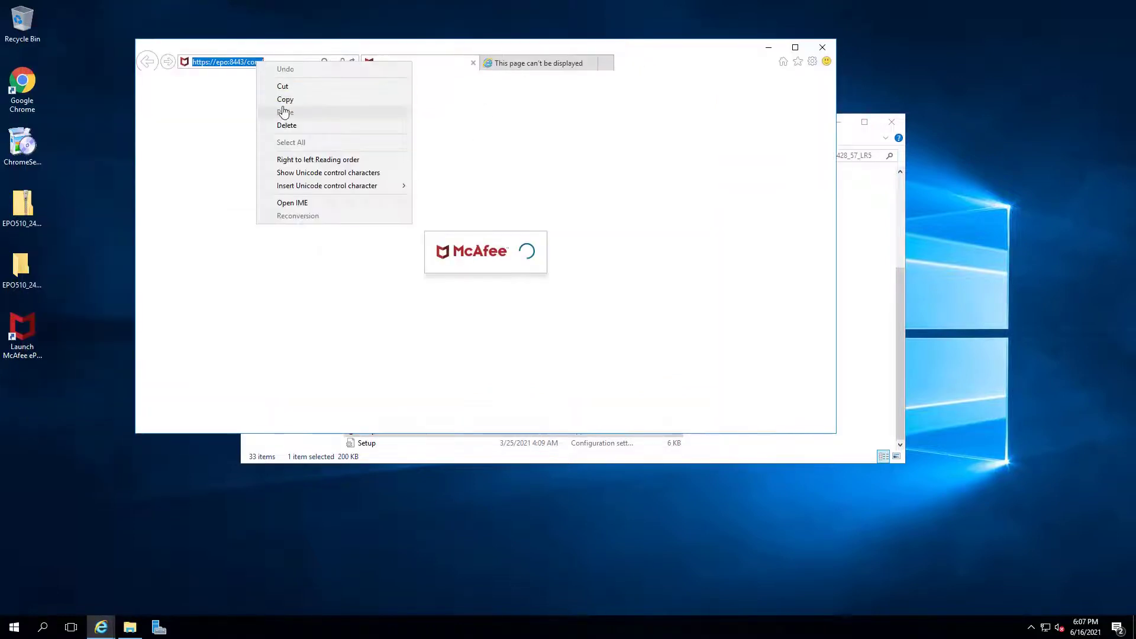
click(276, 107)
Launch Chrome and make Google Chrome the default web browser in Windows Settings.
double_click(26, 89)
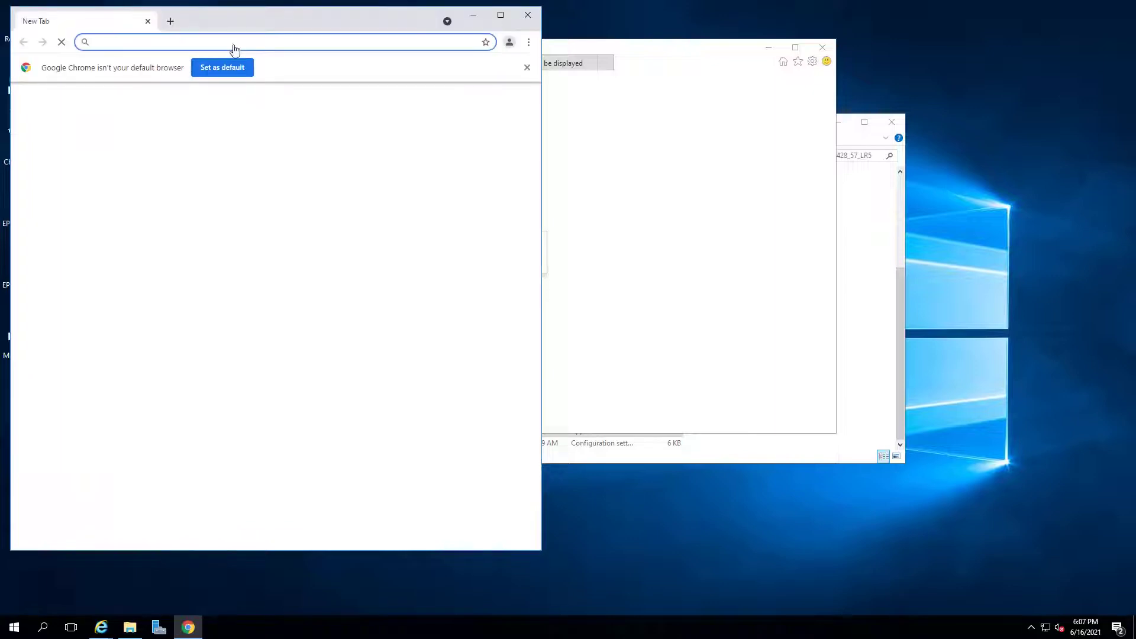
click(231, 67)
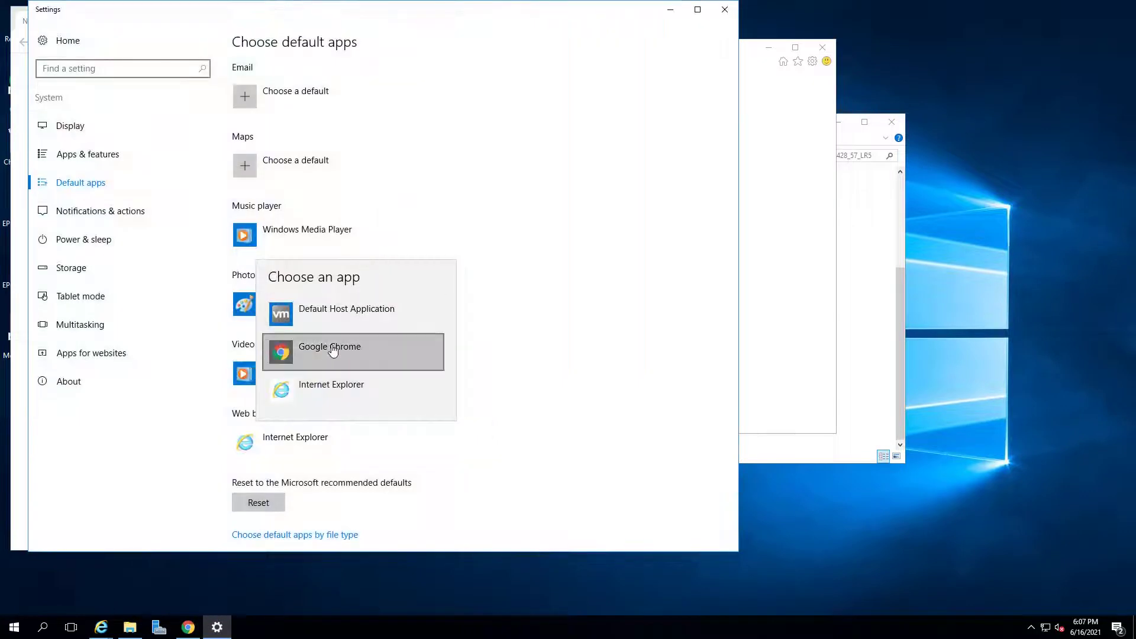
click(333, 350)
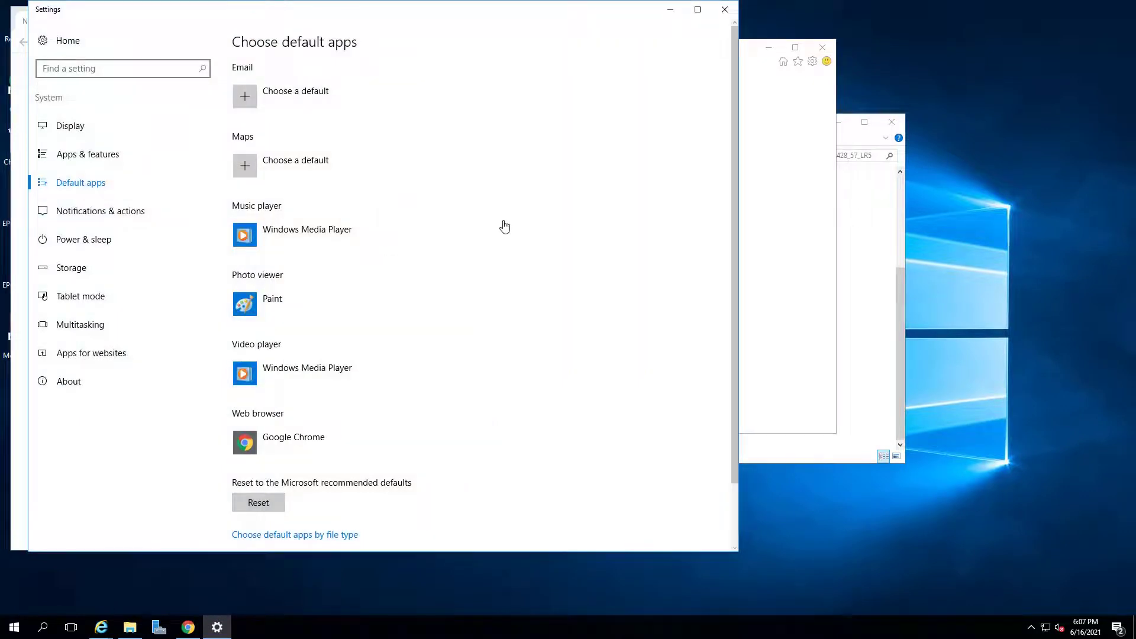
click(725, 10)
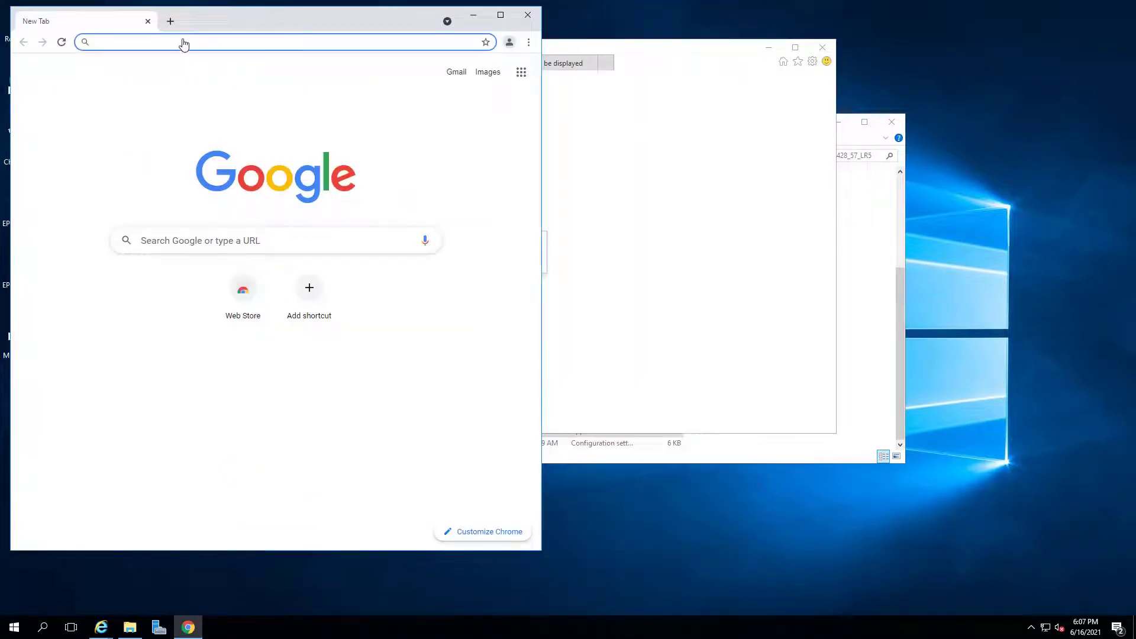
key(ctrl+v)
key(Return)
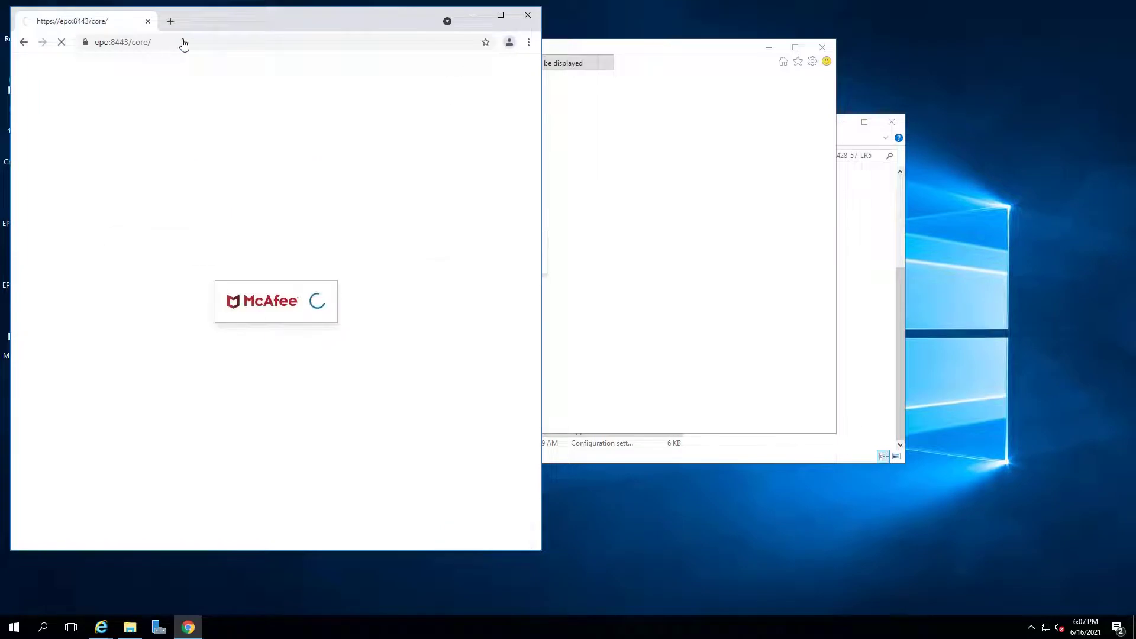
double_click(321, 23)
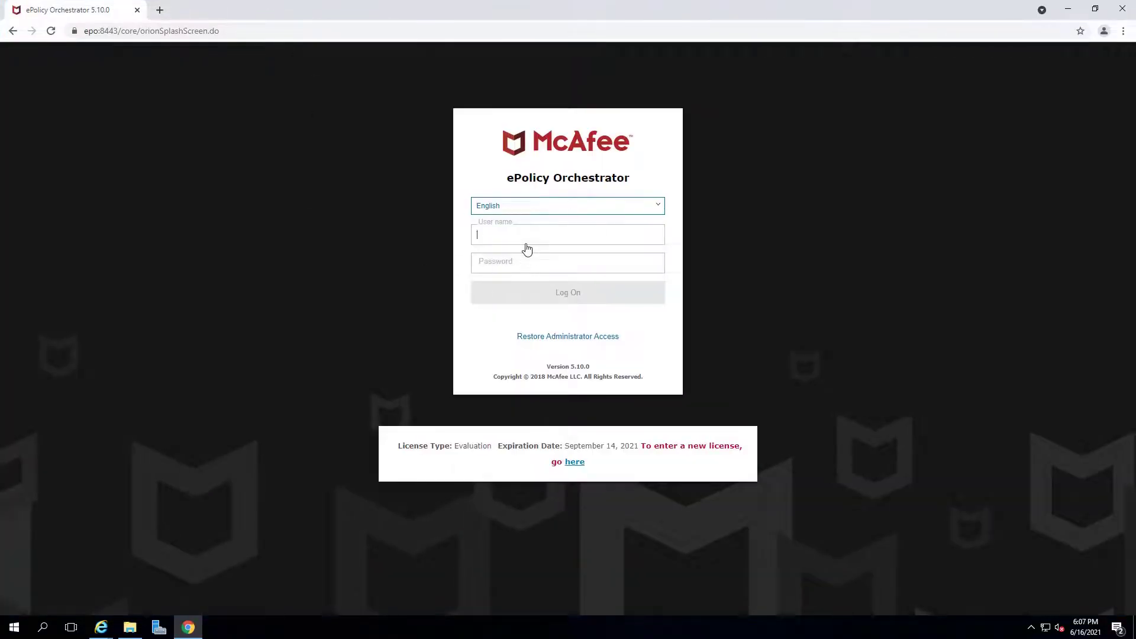
Log on to the ePO console as the admin user with its password.
text(in)
key(Tab)
text(••••••)
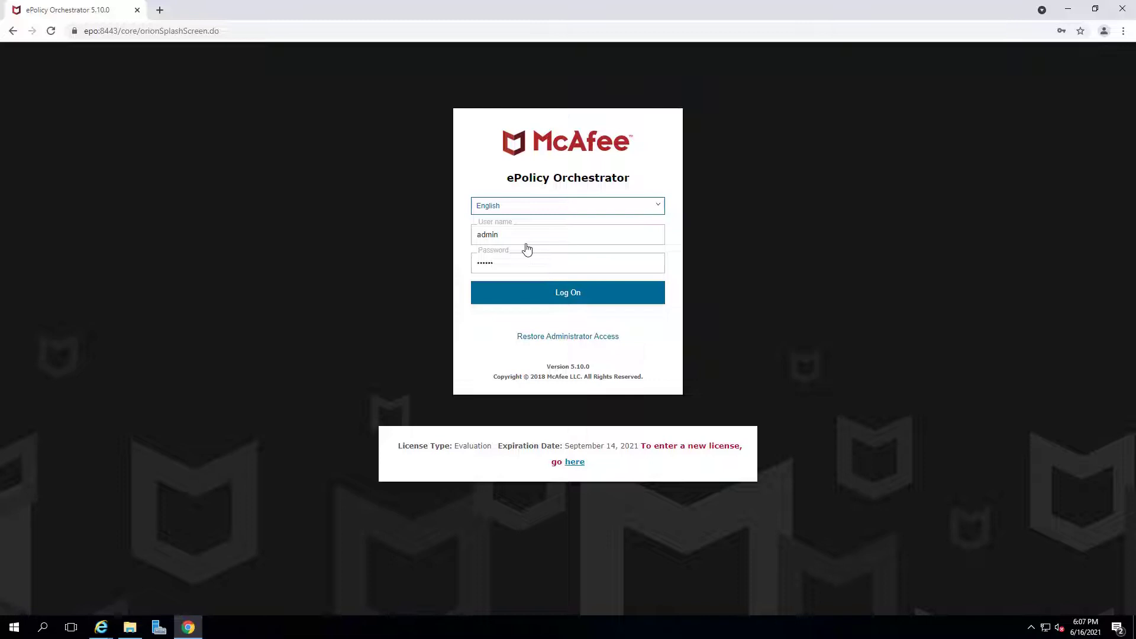
text(•)
key(Return)
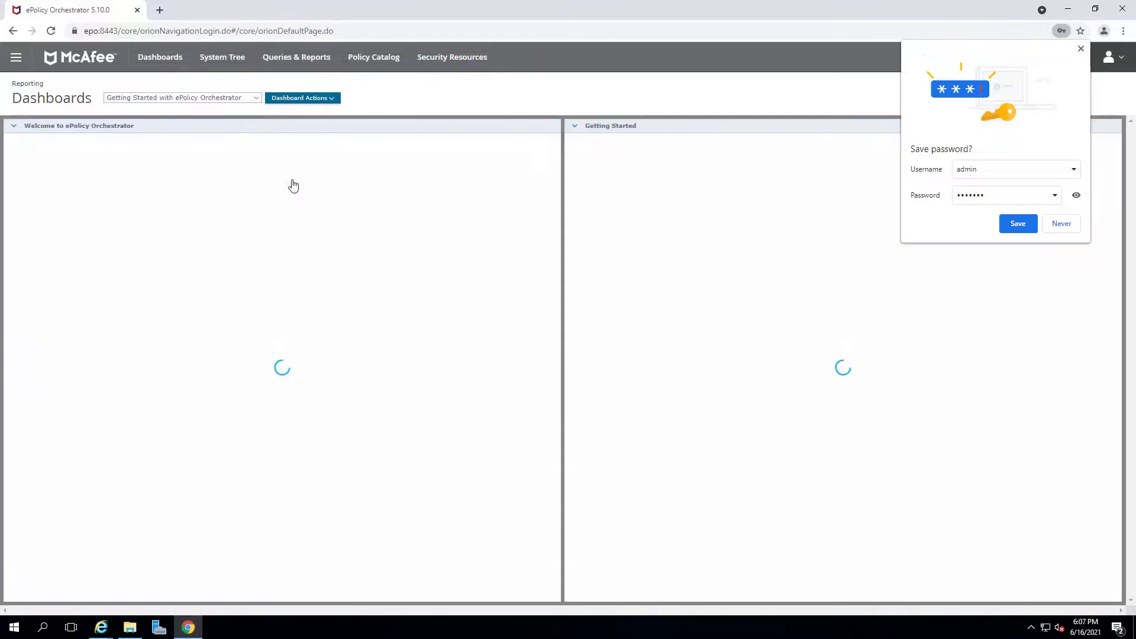
Dismiss the save-password prompt, page the welcome slideshow to Queries and Dashboards, then go to System Tree.
click(1018, 224)
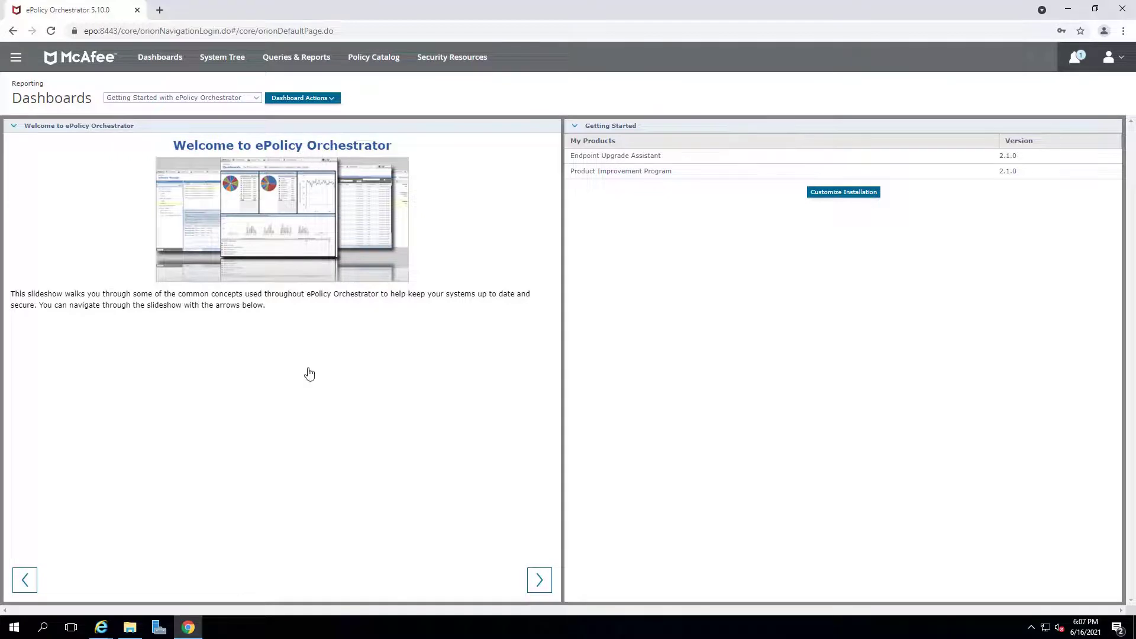
click(540, 582)
click(542, 583)
click(542, 583)
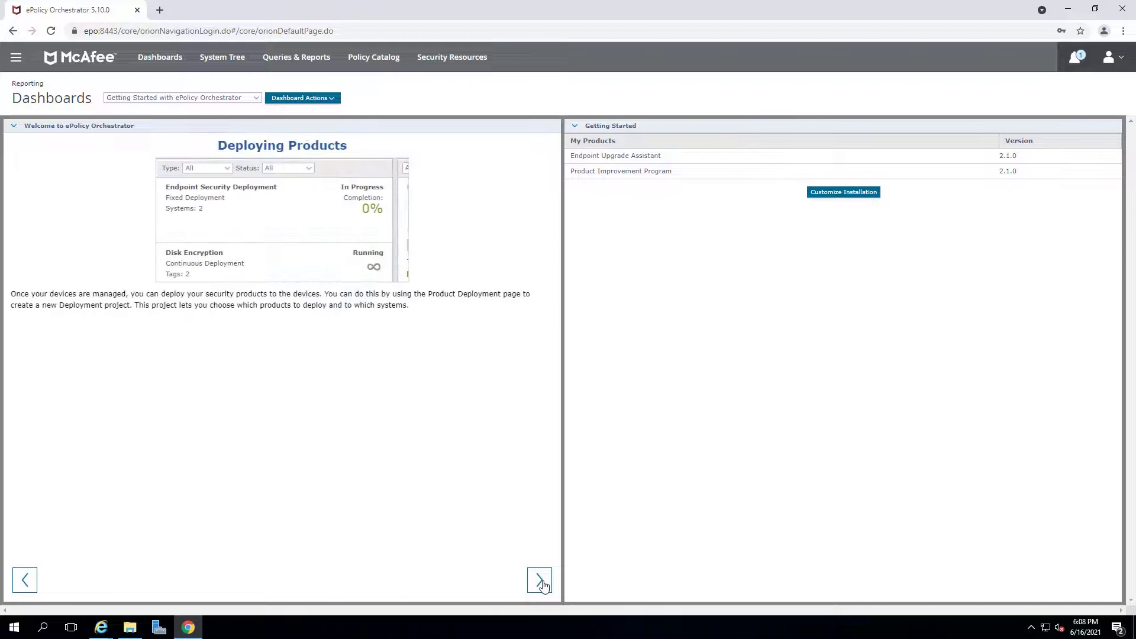
click(543, 583)
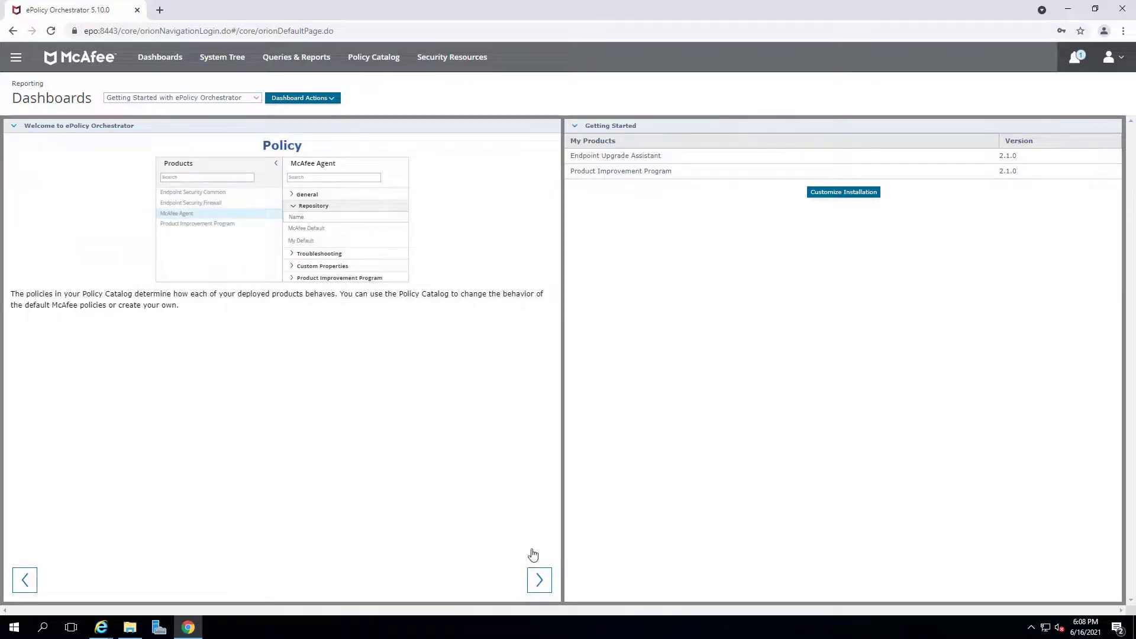
click(542, 584)
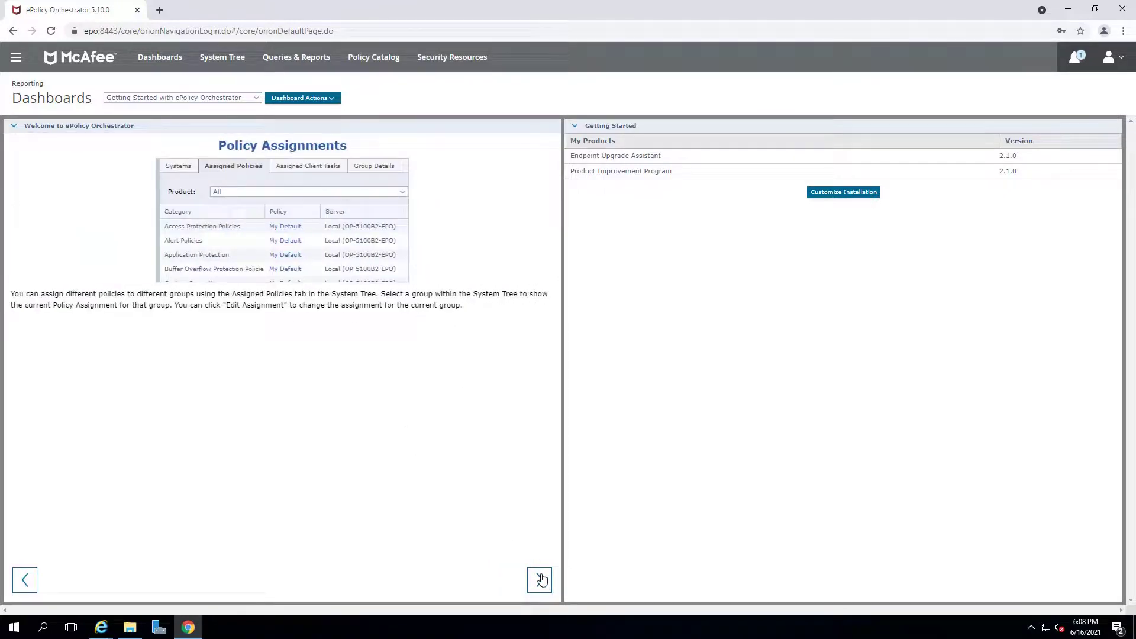
click(542, 583)
click(539, 580)
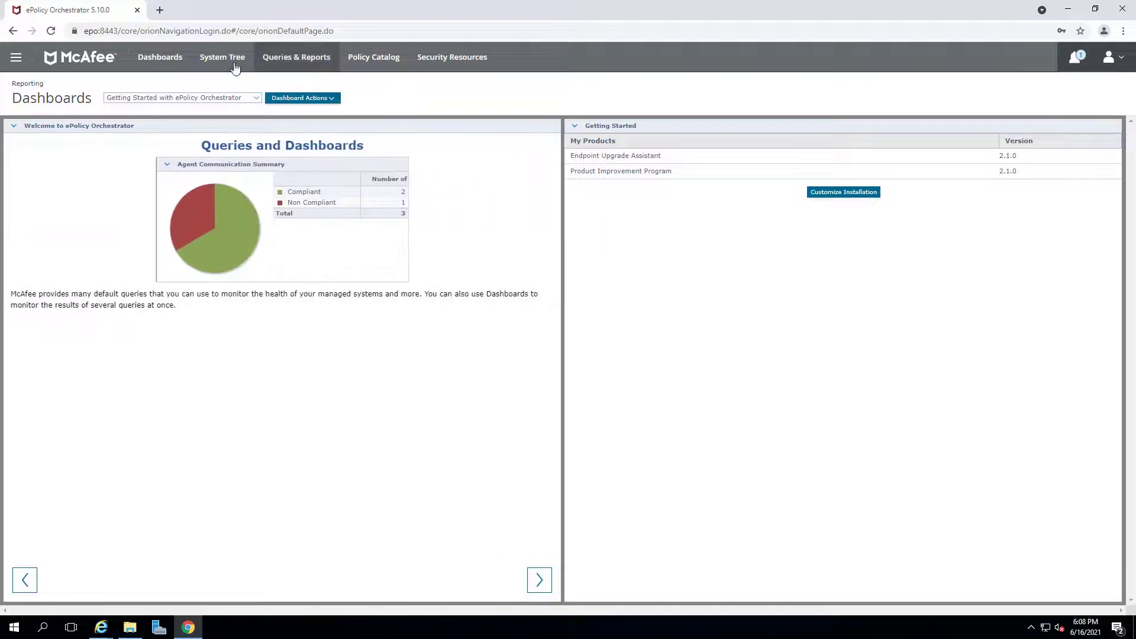
click(212, 59)
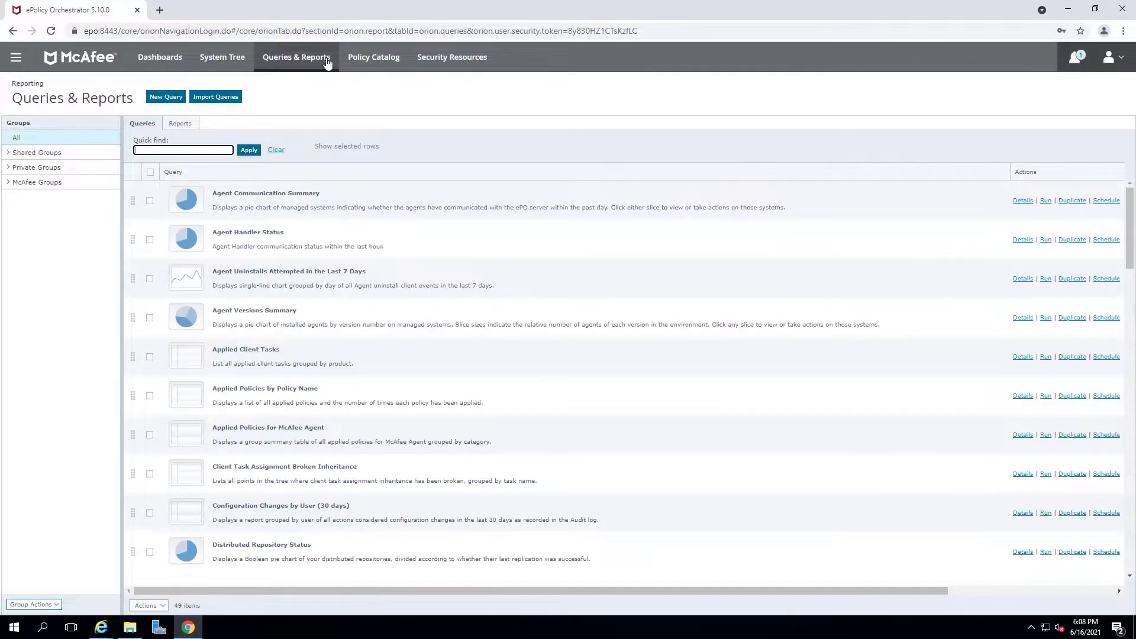
Move through Policy Catalog to the Security Resources threat feeds page.
click(379, 63)
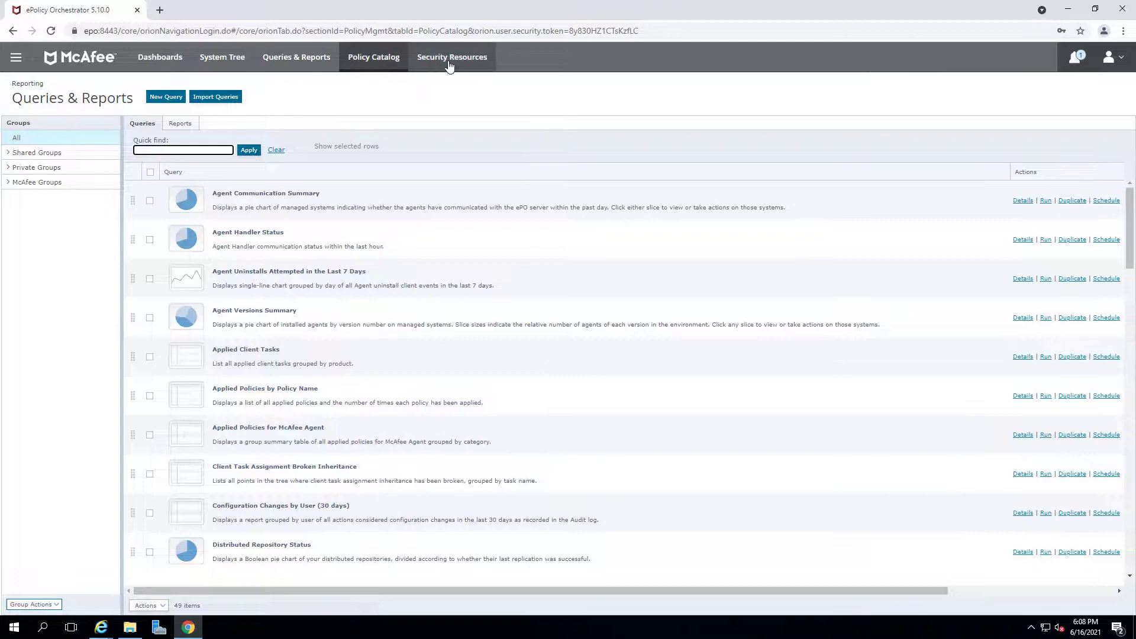
click(448, 61)
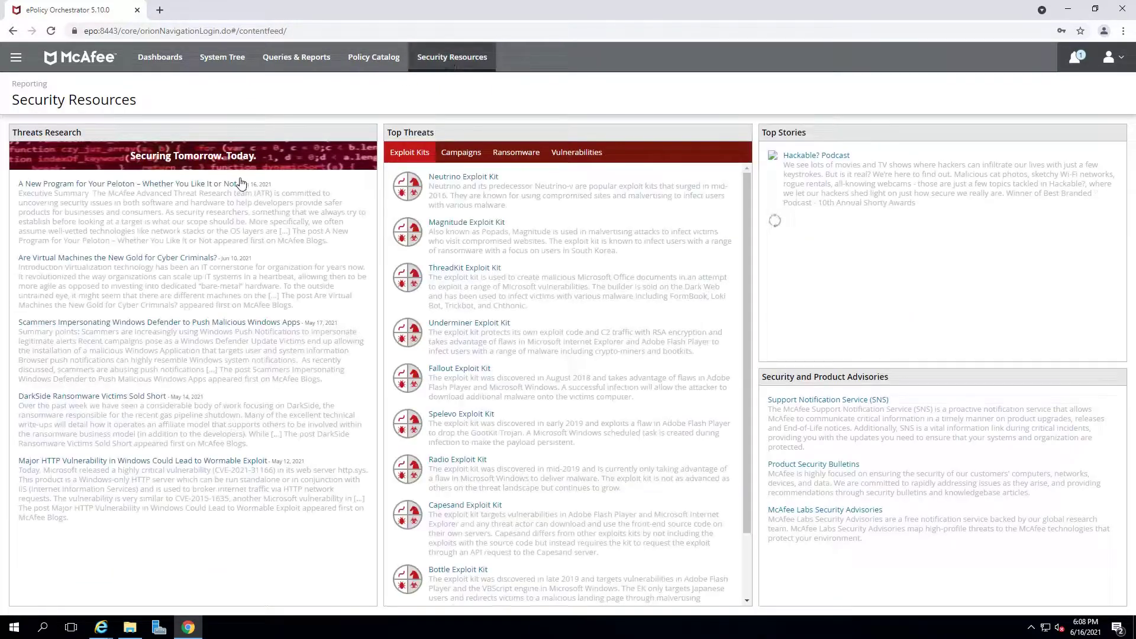